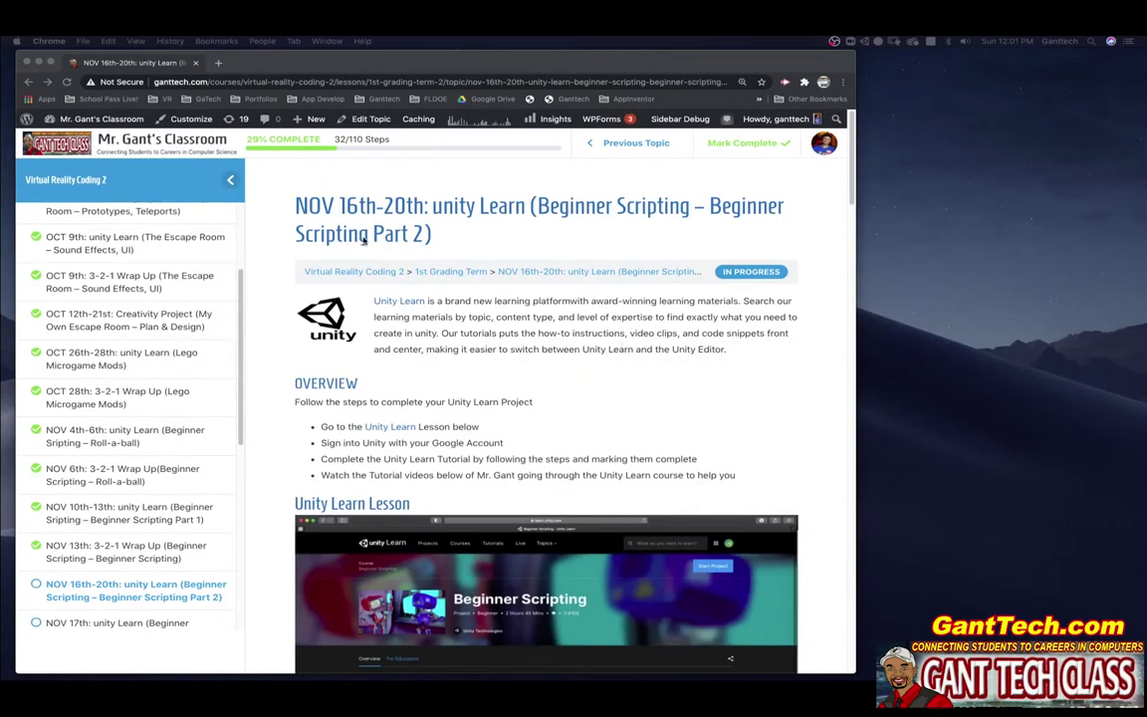
Step: Scroll the lesson page past the Unity Learn Lesson to the Assignment section's embedded Video Recap form
scroll(590, 311, down, 4)
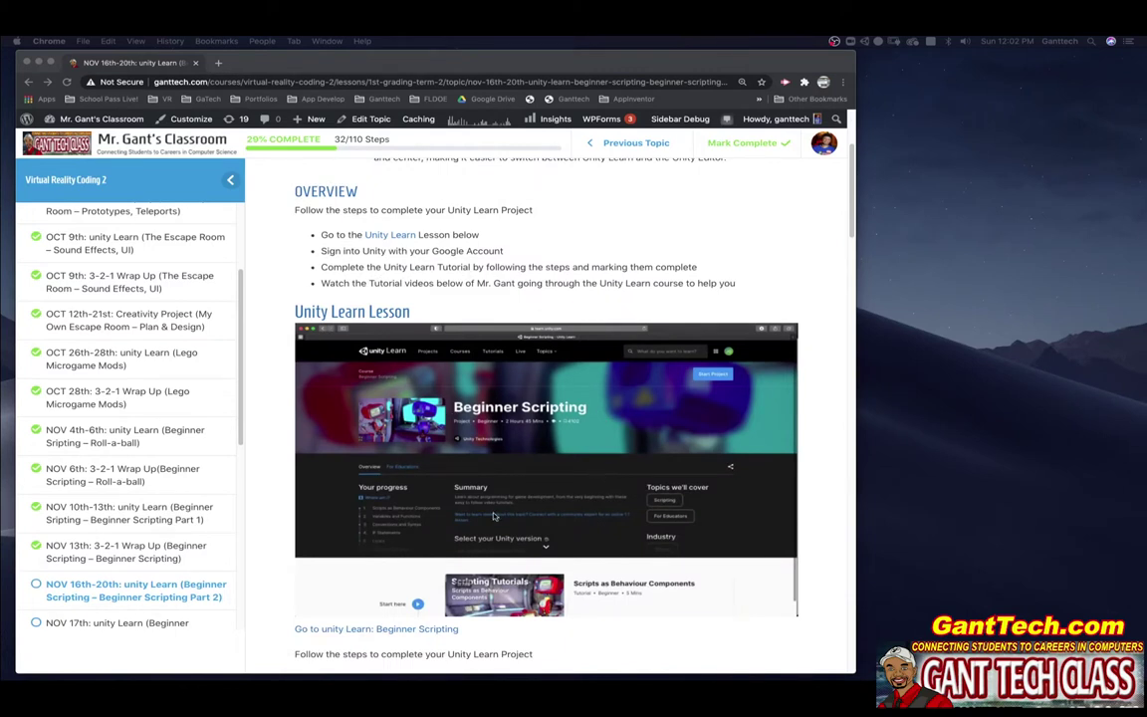
scroll(493, 515, down, 9)
scroll(519, 505, down, 7)
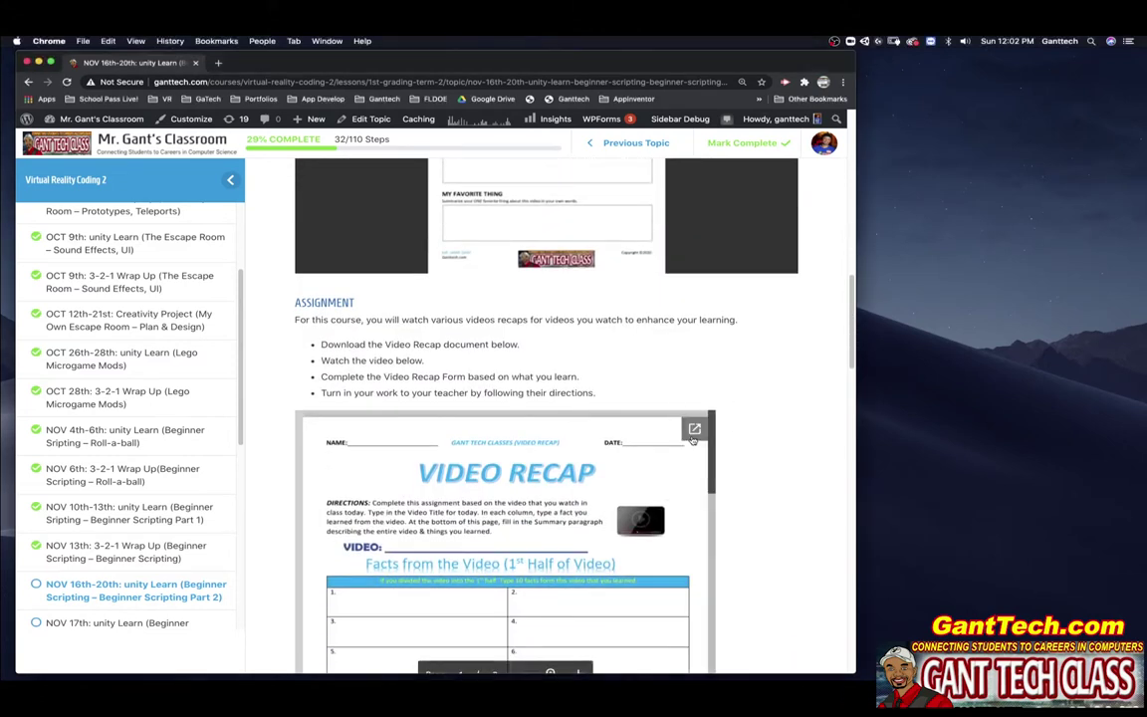
Step: Download the Video Recap PDF to the PDFs folder as 'VideoRecapForm (Fillable) (BegScriptPart2).pdf'
click(693, 427)
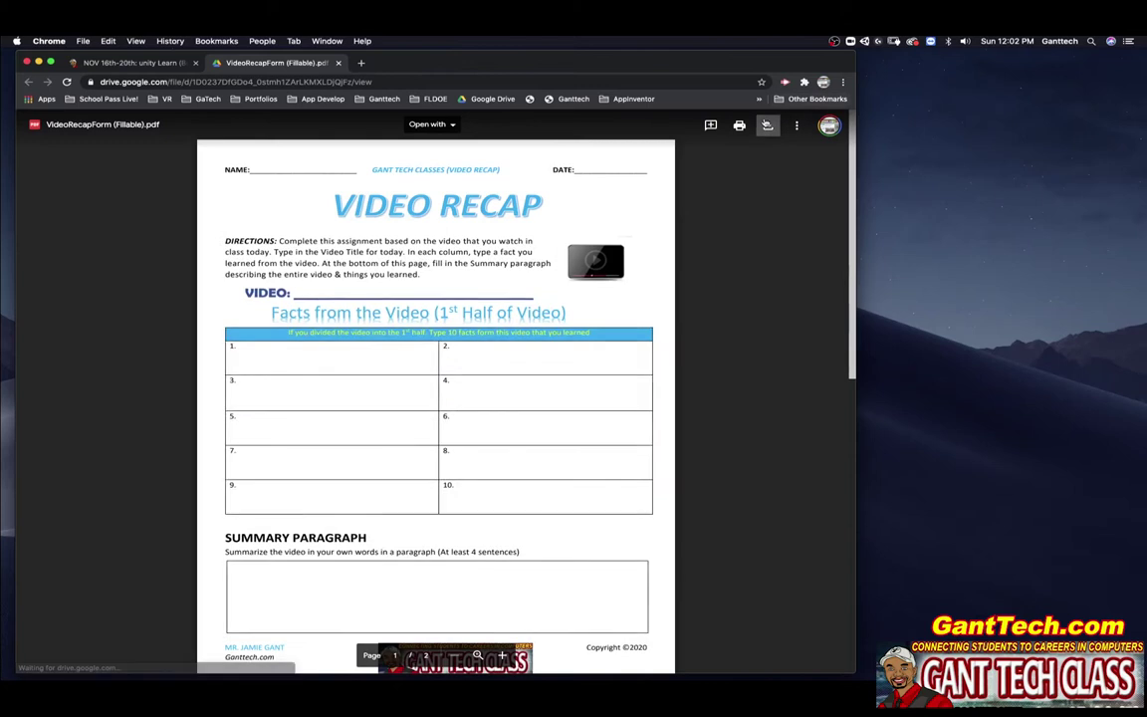
click(768, 126)
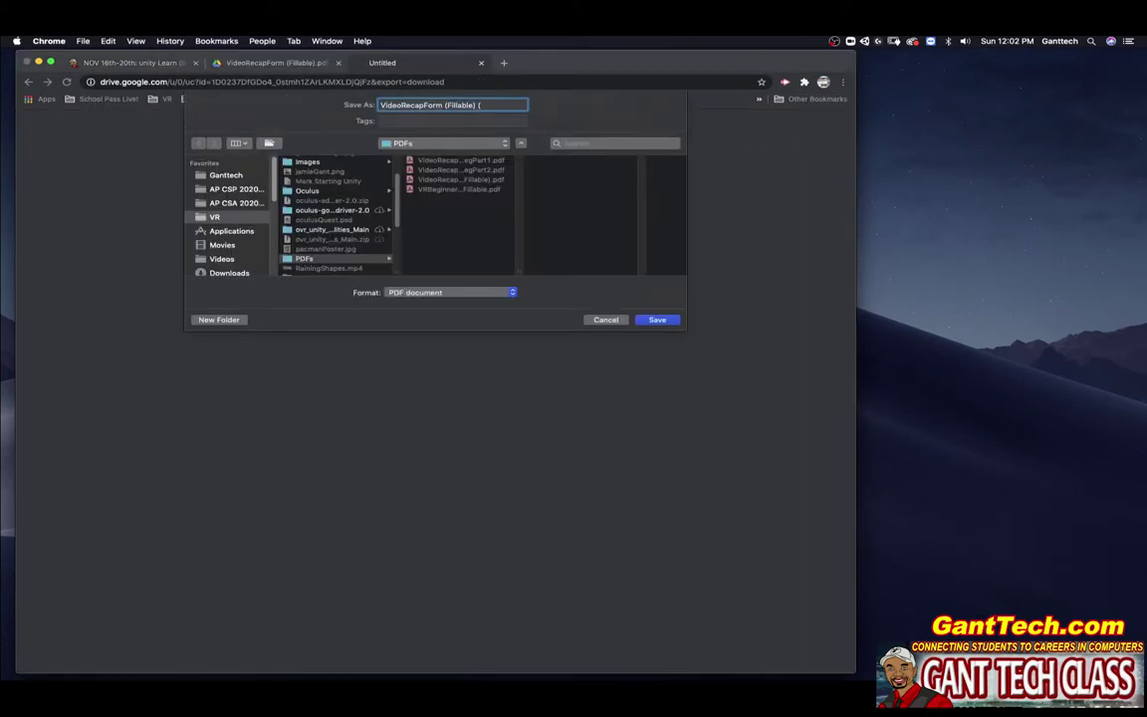
text(ing))
key(Return)
click(79, 657)
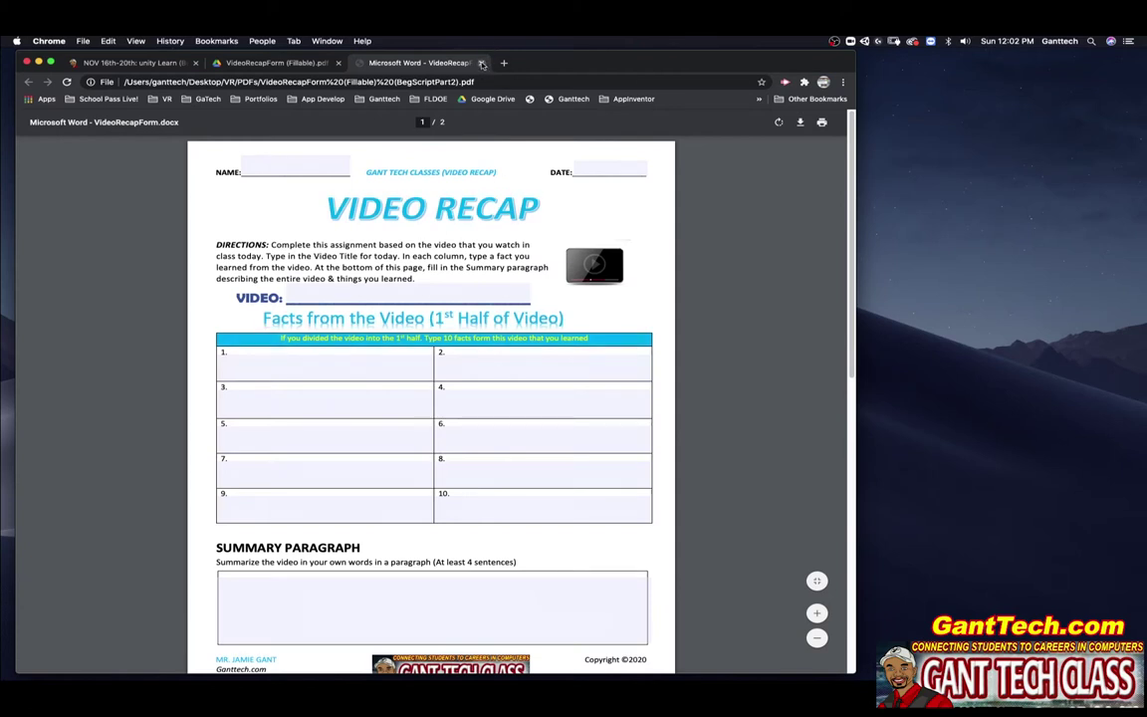
click(480, 62)
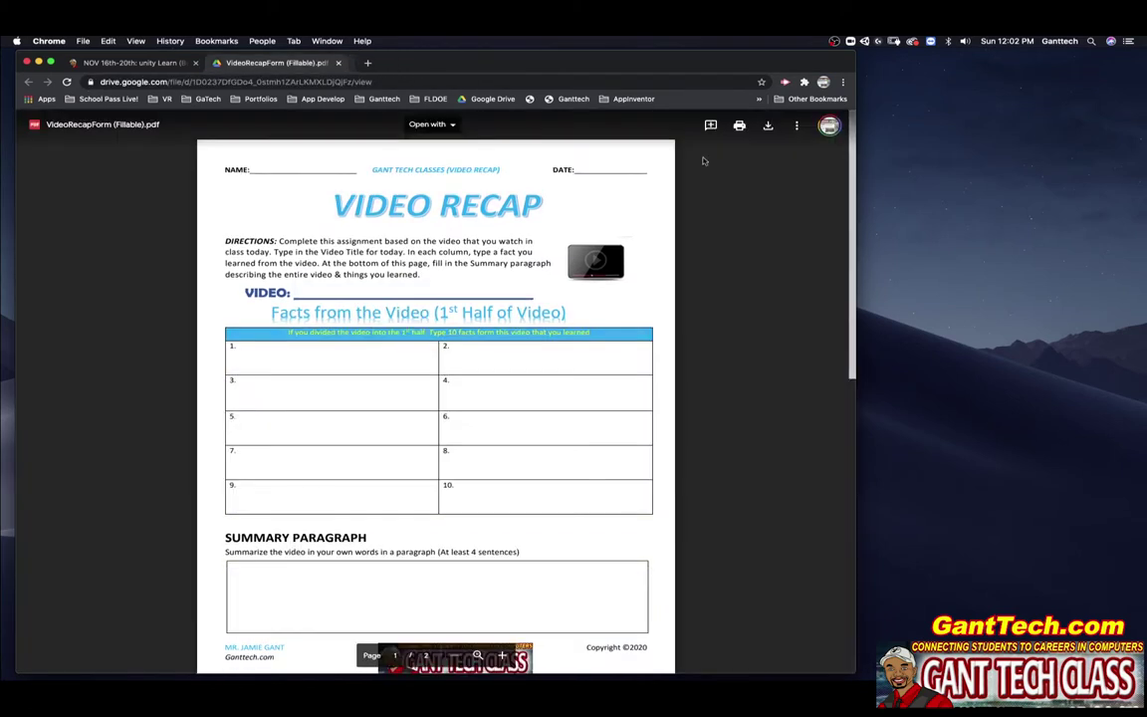
Step: Open 'VideoRecapForm (Fillable) (BegScriptPart2).pdf' from Finder's PDFs folder in Acrobat
click(7, 64)
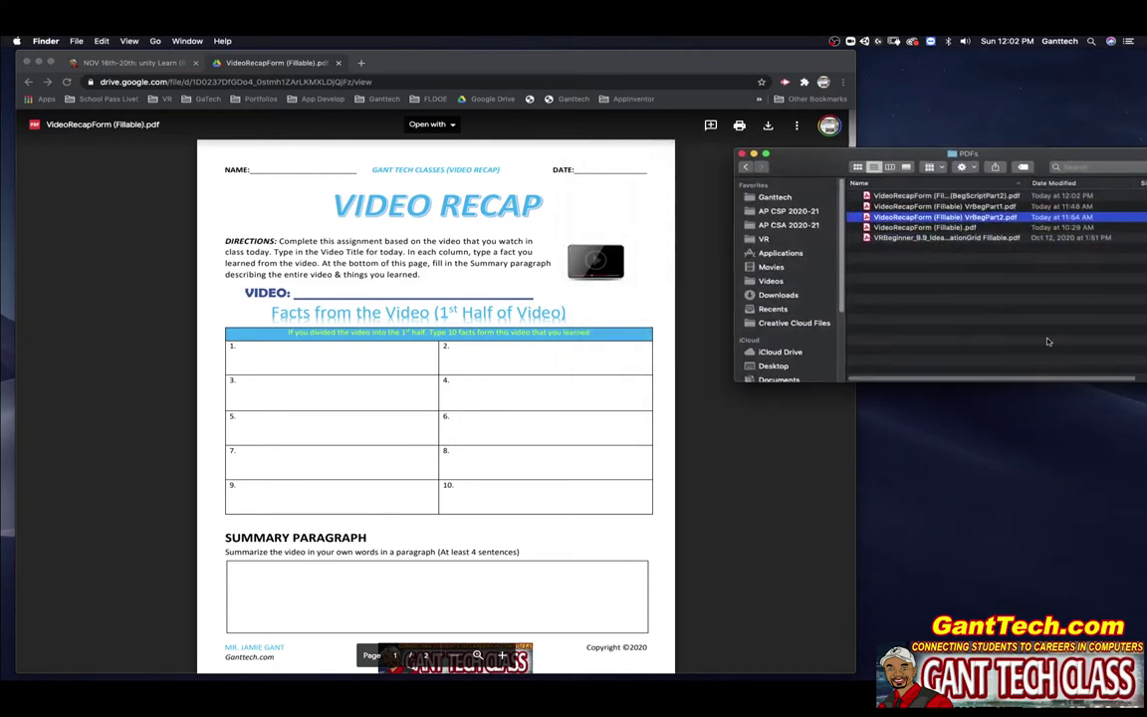
double_click(889, 196)
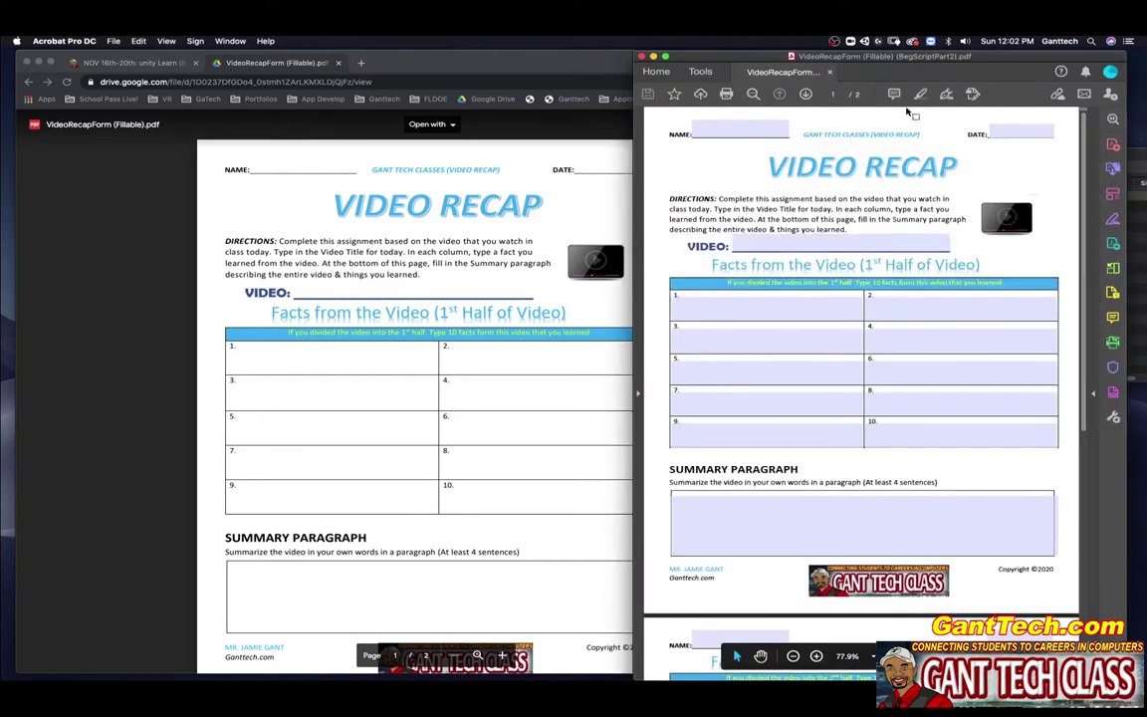
Step: Enter the student's name, date 11/15/20 and video title 'Unity Learn (Beginner Scripting Part 2)'
click(760, 127)
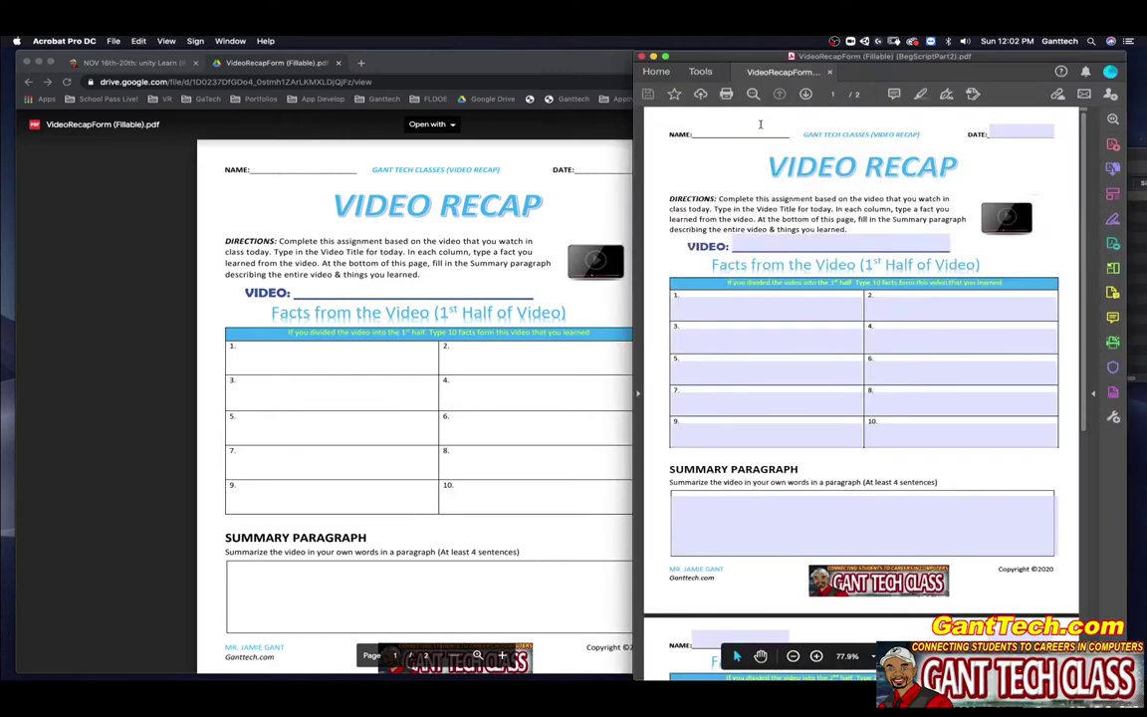
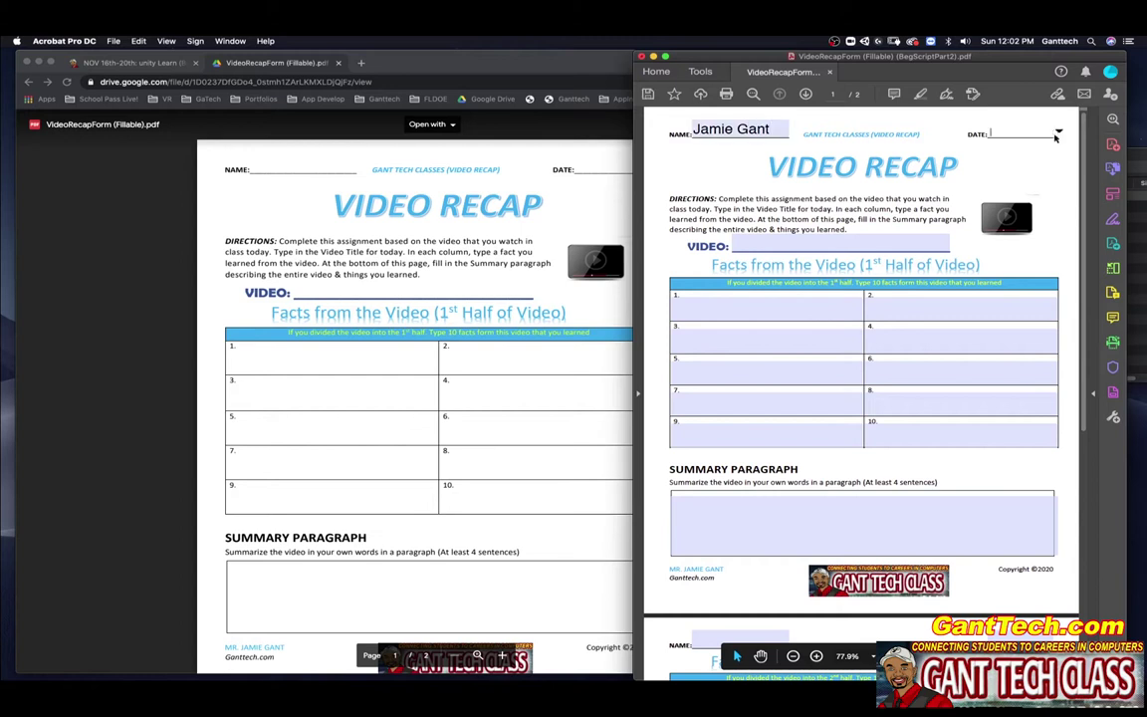
click(1058, 132)
click(980, 182)
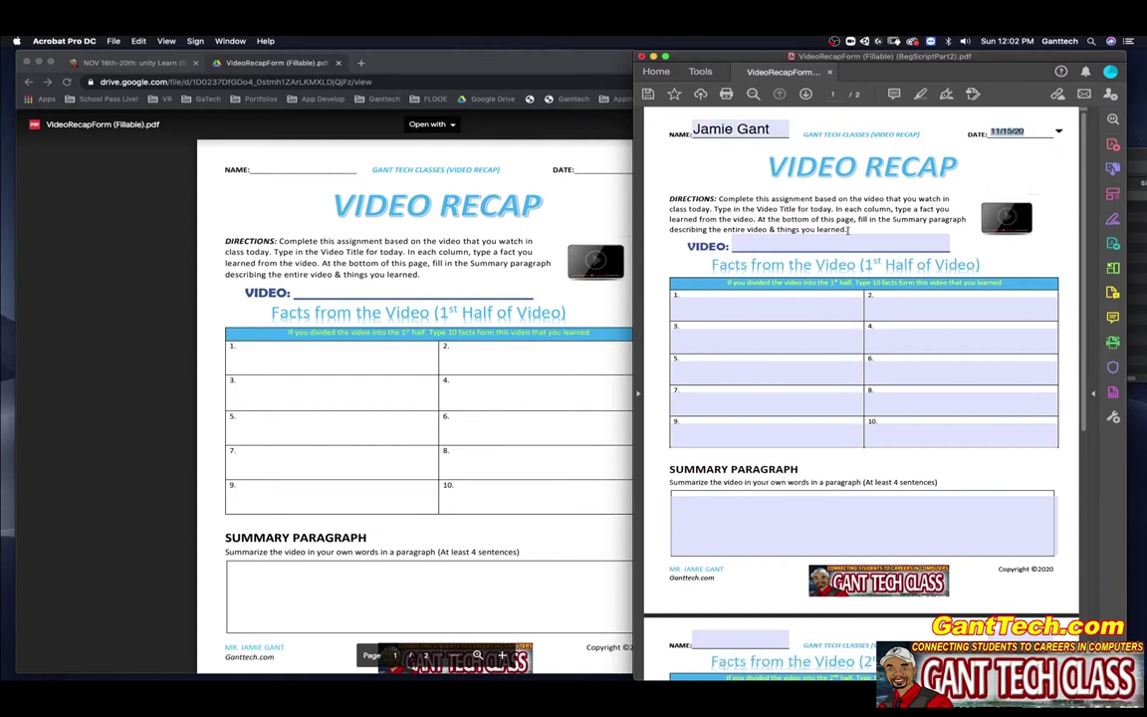
click(789, 238)
text(Unity )
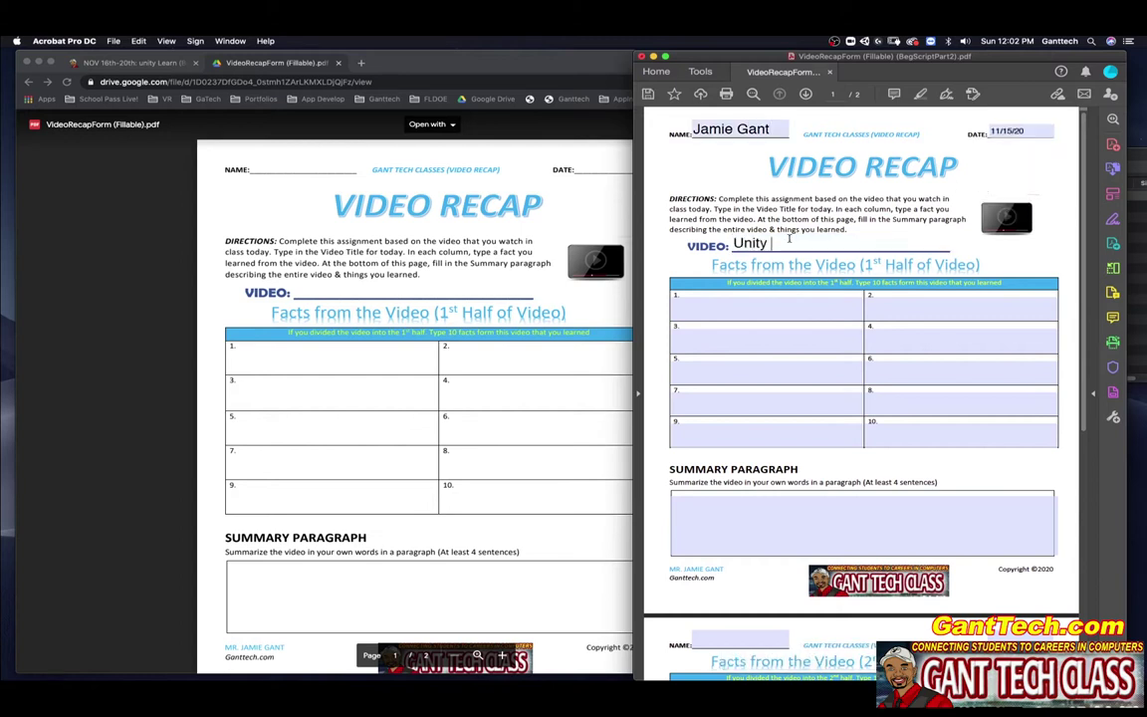
text(Learn (Beginner Scripting)
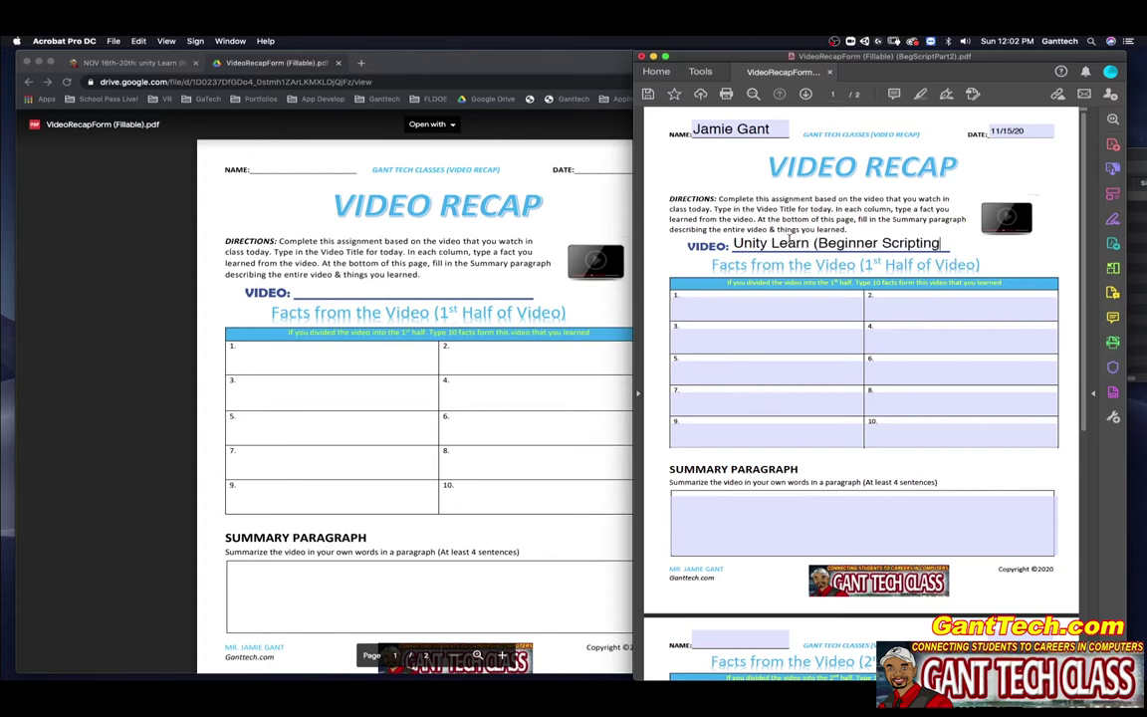
text( Part 2))
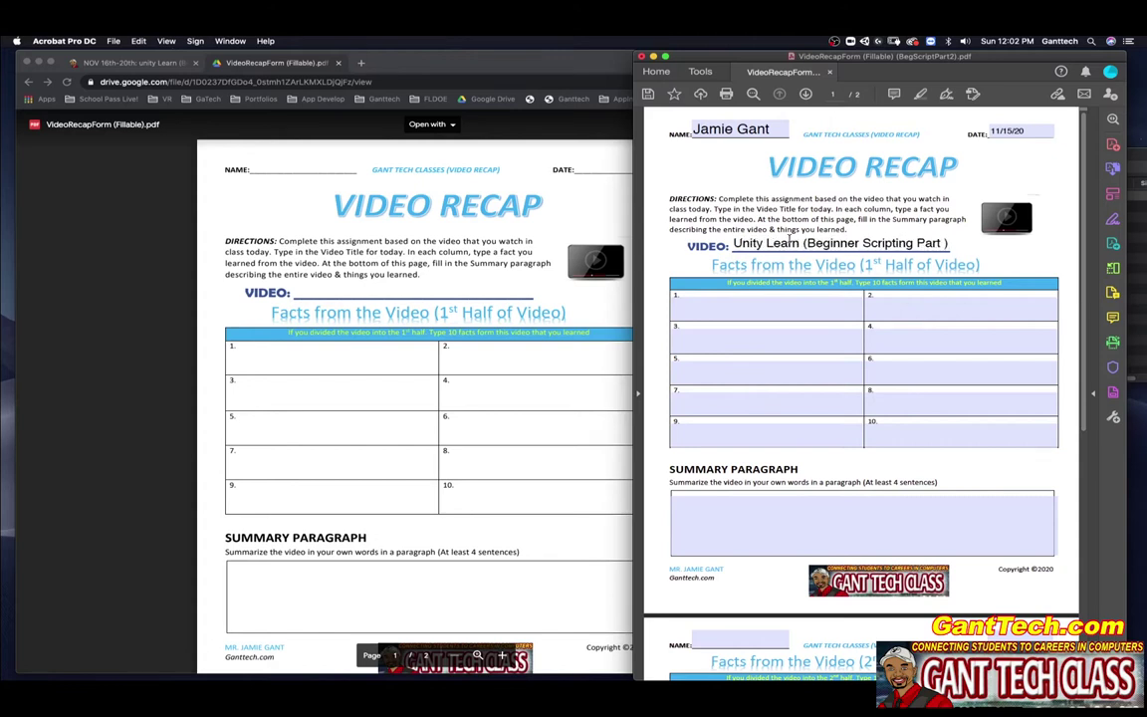
Step: Fill facts 1 and 2 with 'Linear Interpolation' and 'Destroy:' plus the 'Summarize what I learned' line
click(337, 62)
scroll(802, 376, down, 5)
scroll(802, 376, down, 2)
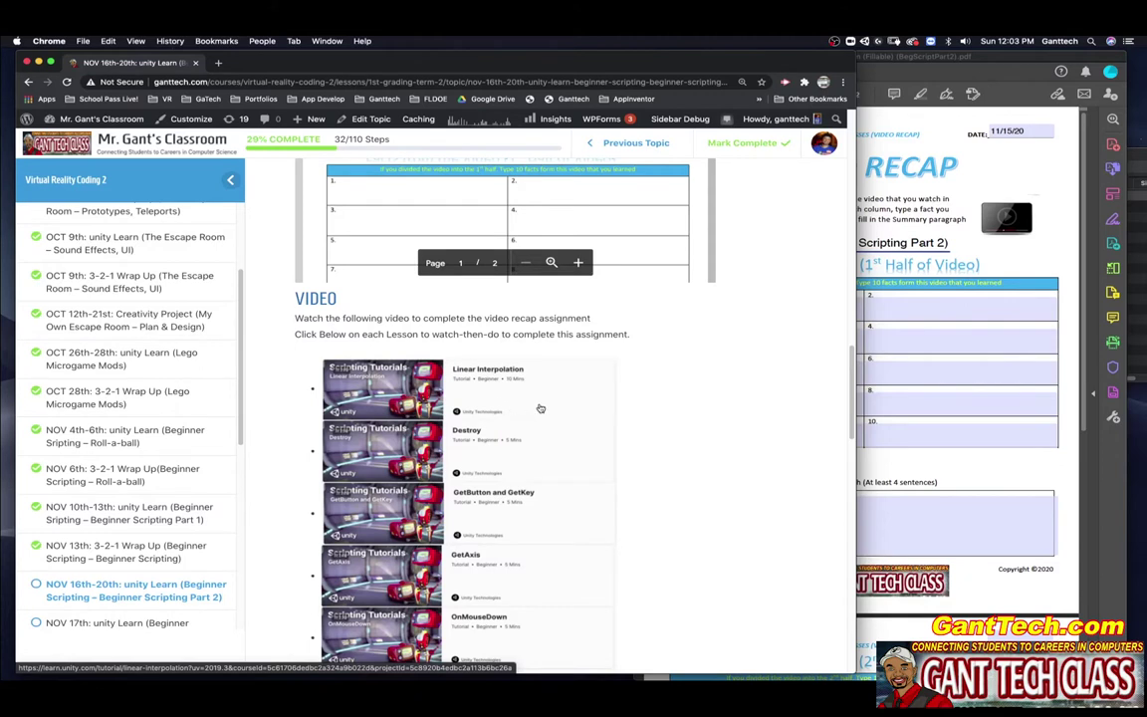
click(784, 309)
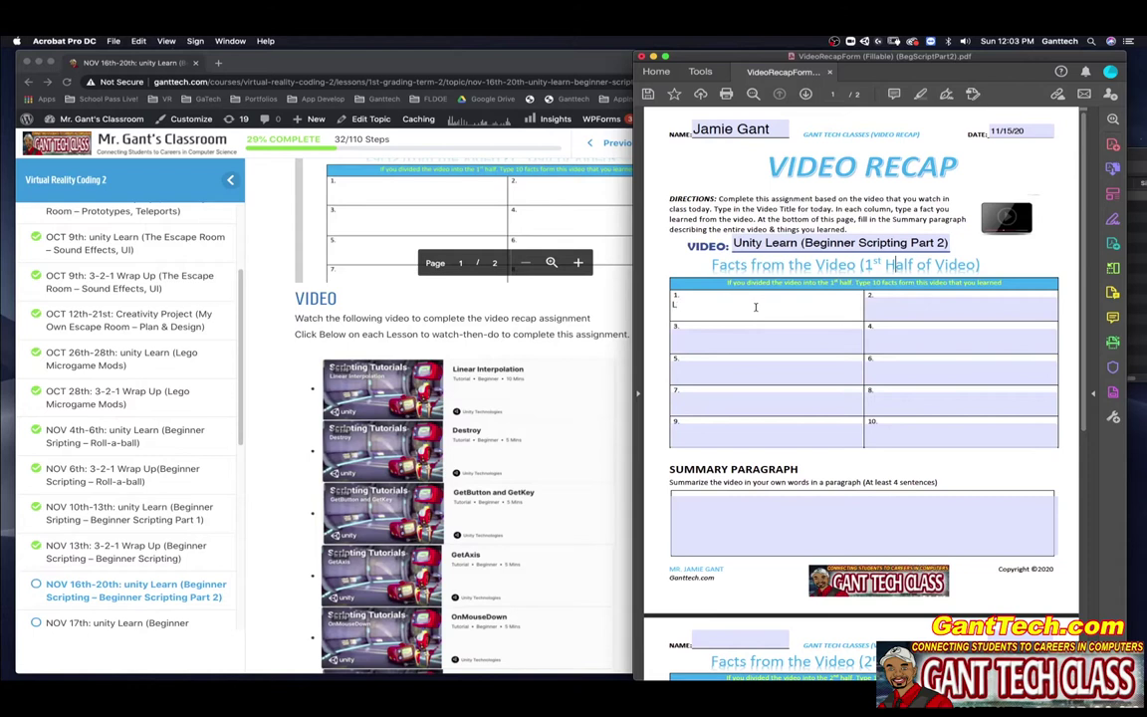
text(Linear Interpolation: Summarize what I learned)
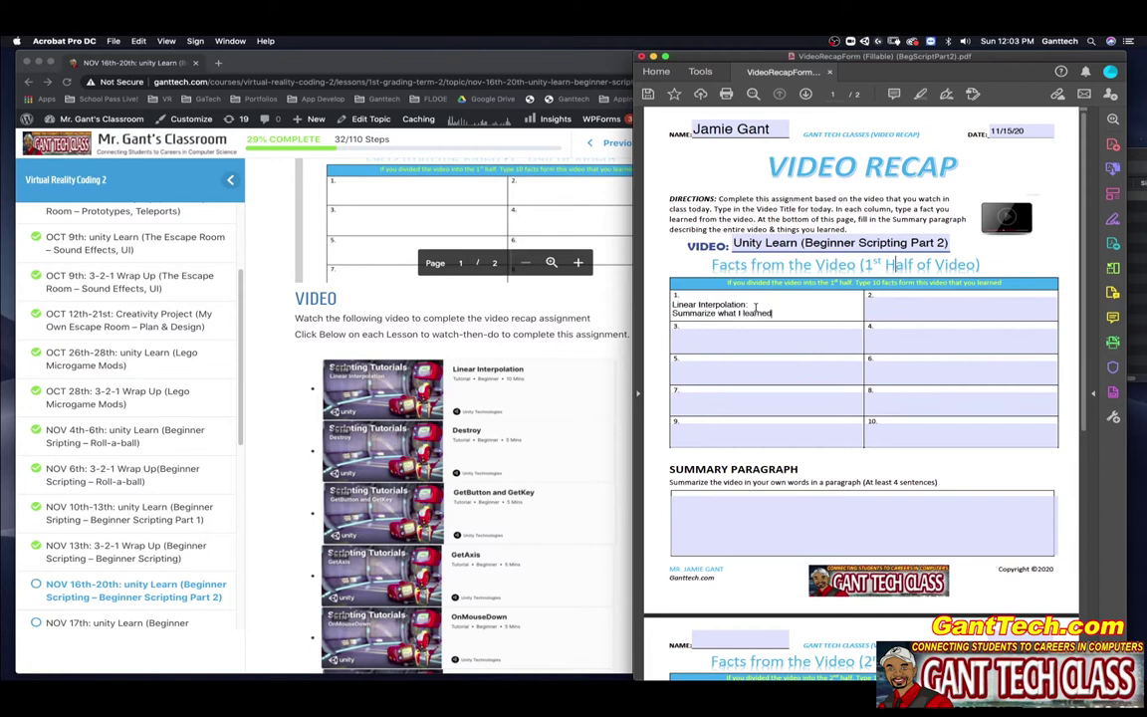
click(911, 303)
text(Destroy)
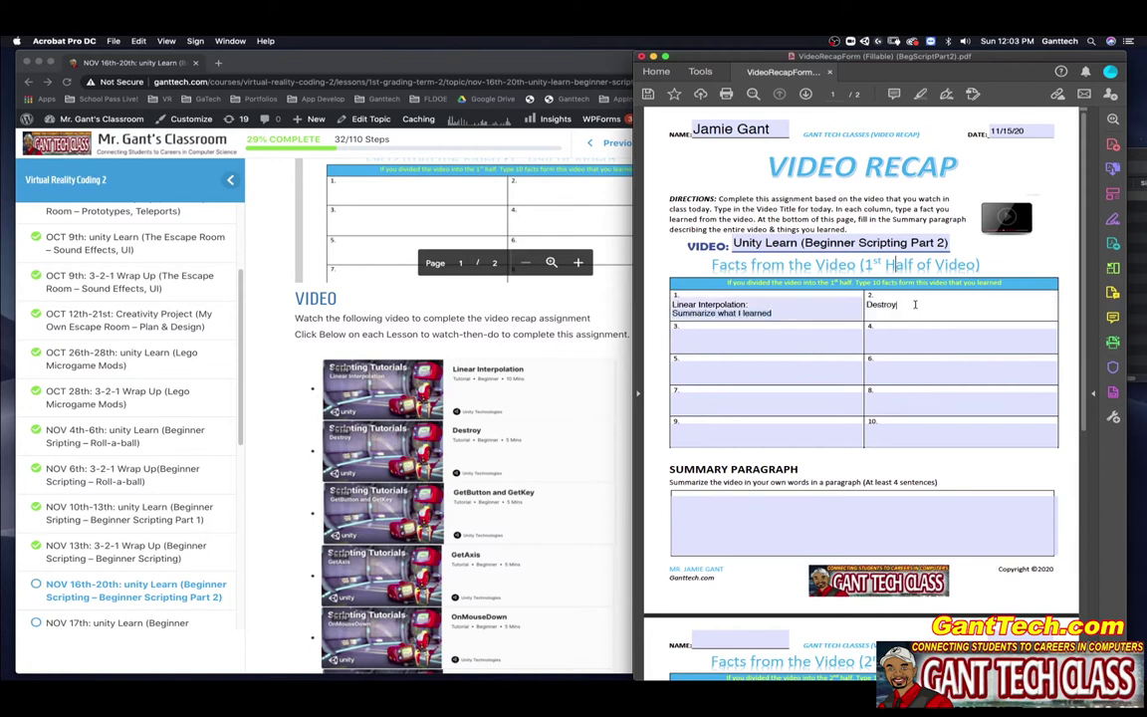
text(:)
key(Return)
text(Summarize what I learned)
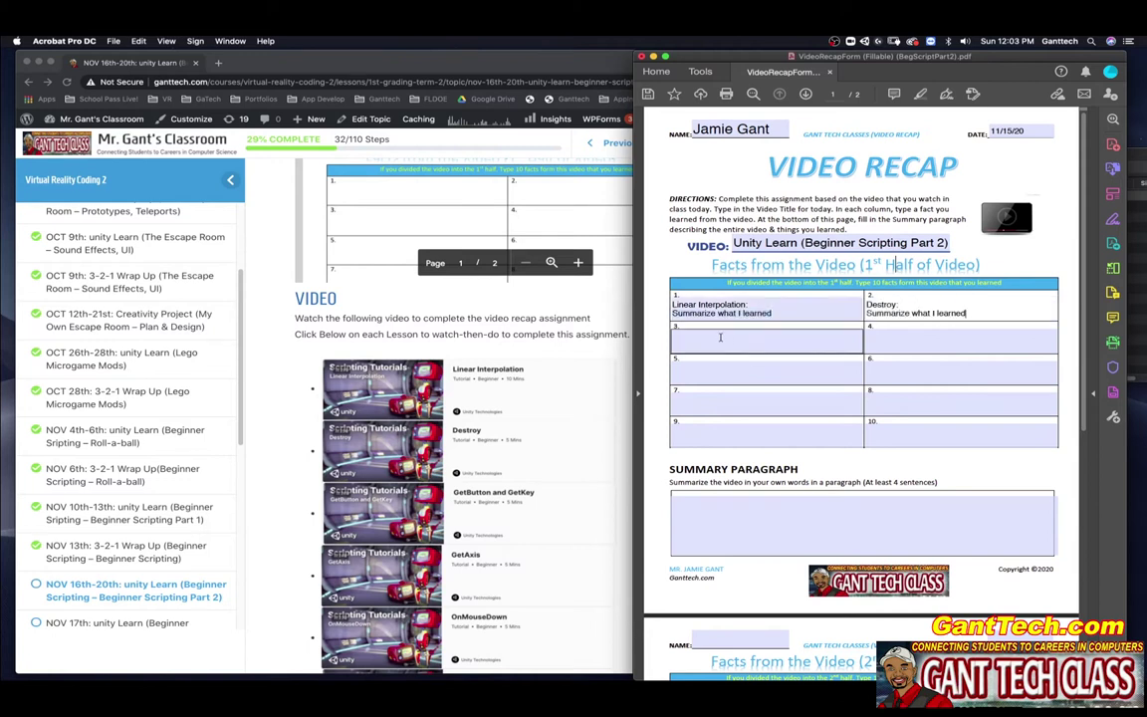
Step: Add facts 3–5: 'GetButton and GetKey:', 'GetAxis:' and 'OnMouseDown:', each with the summary placeholder line
click(719, 335)
text(GetButton and)
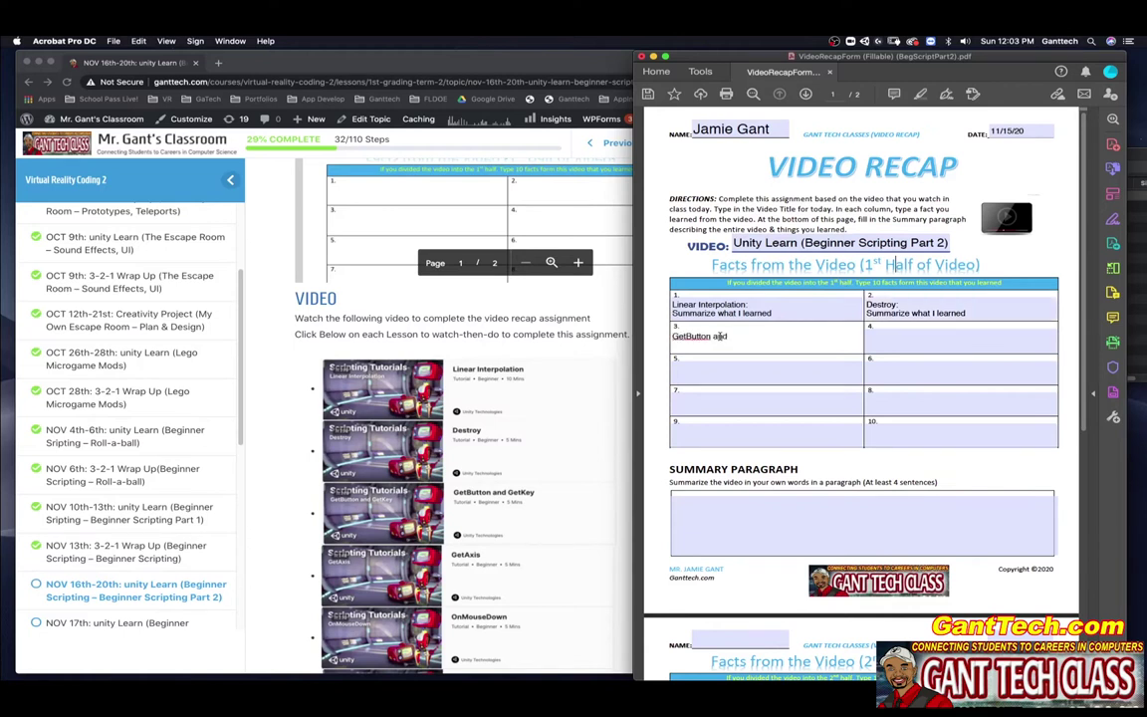
text( GetKey:)
key(Return)
text(Summarize what I learned)
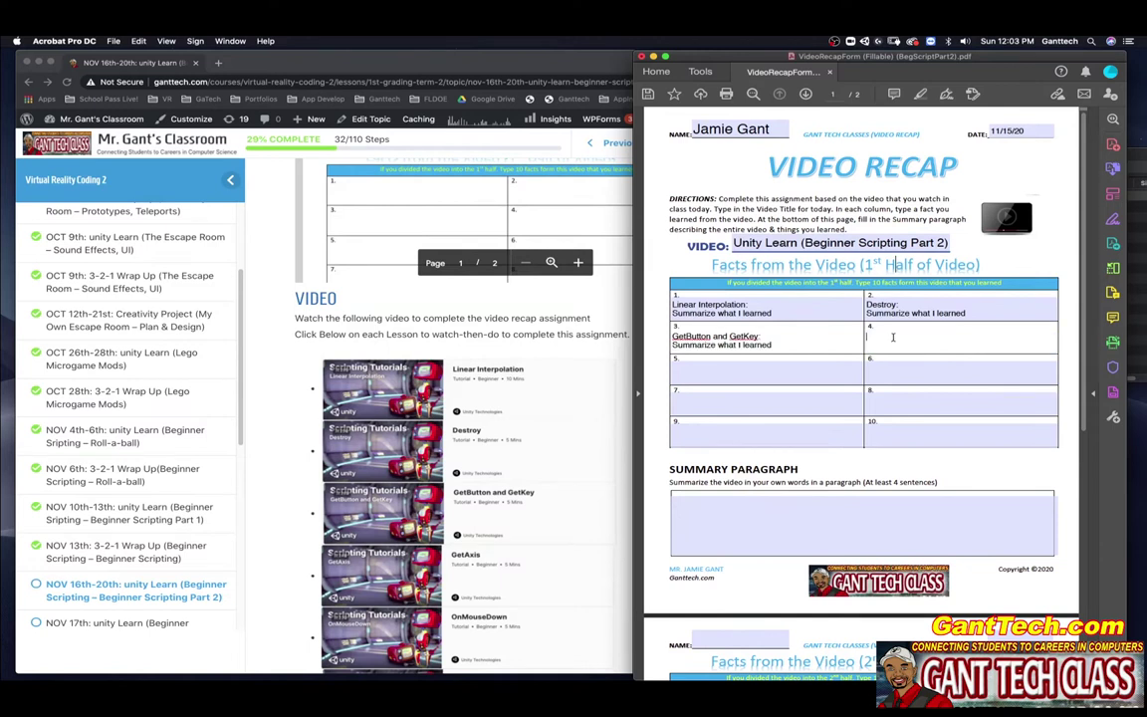
click(893, 336)
text(GetAxis:)
key(Return)
text(Summarize what I learned)
click(759, 369)
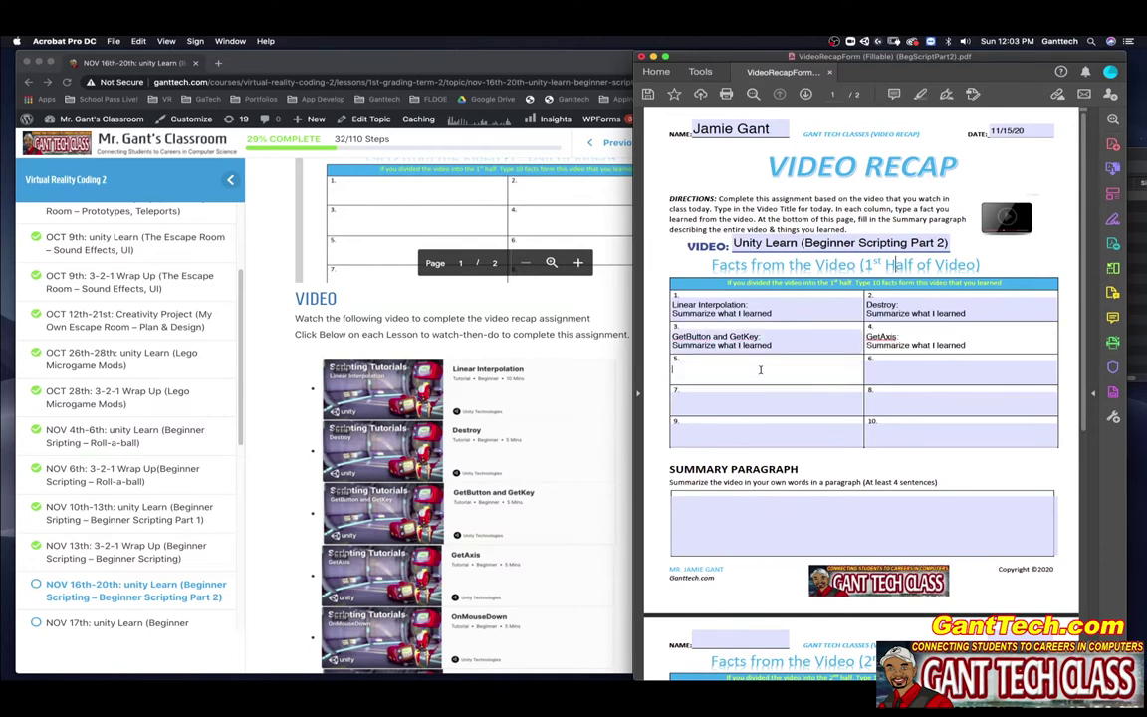
text(OnMouseDow)
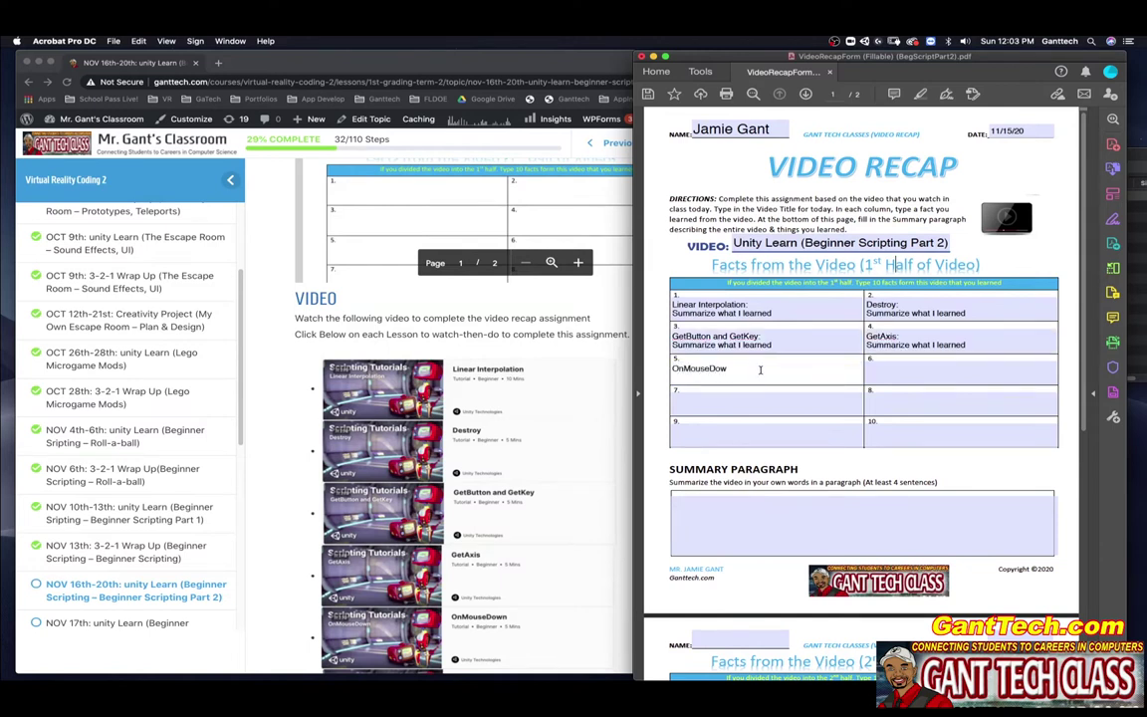
text(n:)
key(Return)
text(Summarize what I learned)
Step: Add facts 6–8: 'GetComponent:', 'DeltaTime:' and 'DataTypes:', each with the summary placeholder line
scroll(552, 392, down, 6)
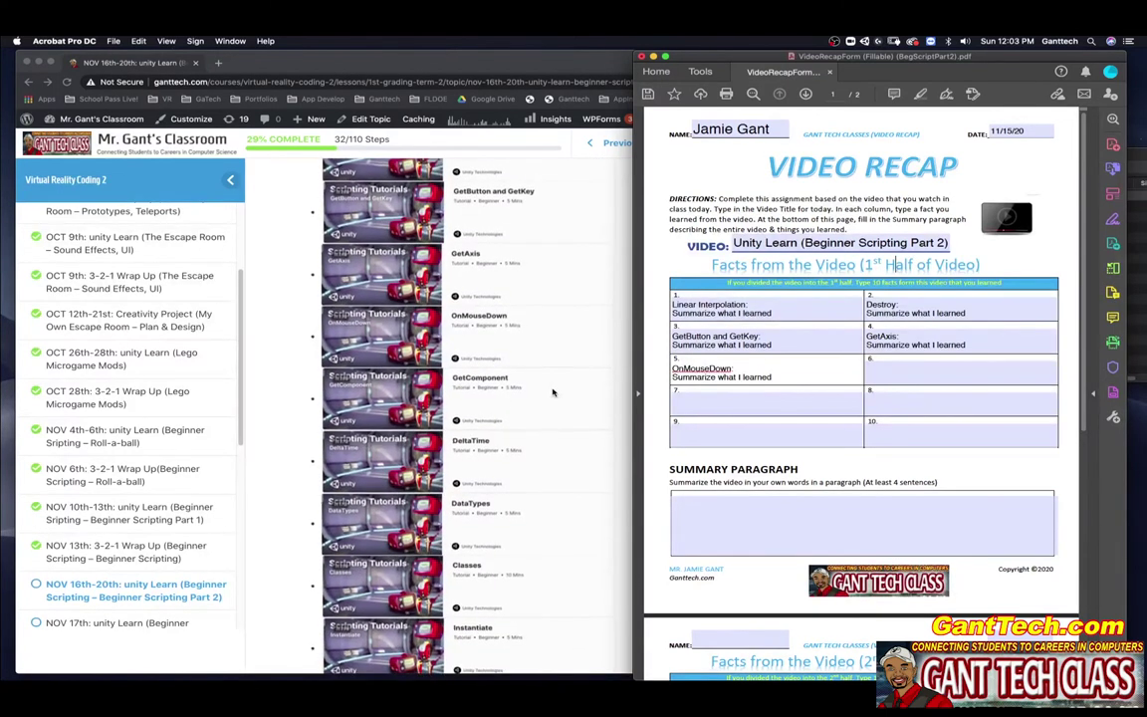
scroll(552, 392, down, 2)
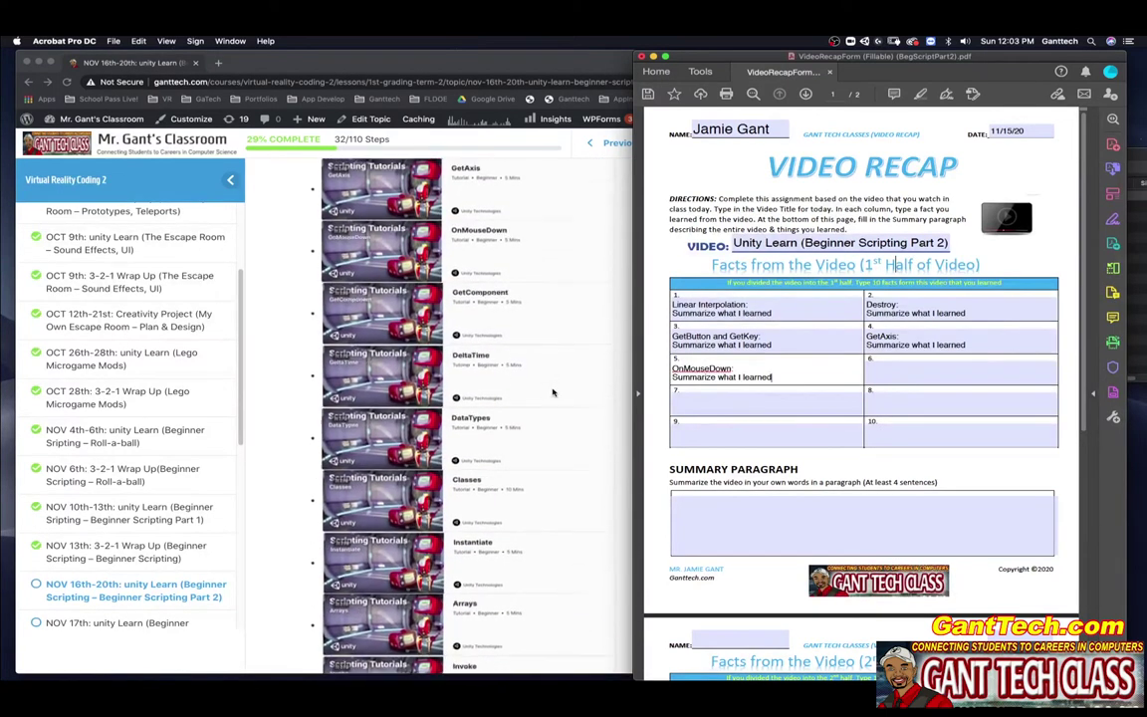
click(886, 369)
text(GetComponent:)
key(Return)
text(Summarize what I learned)
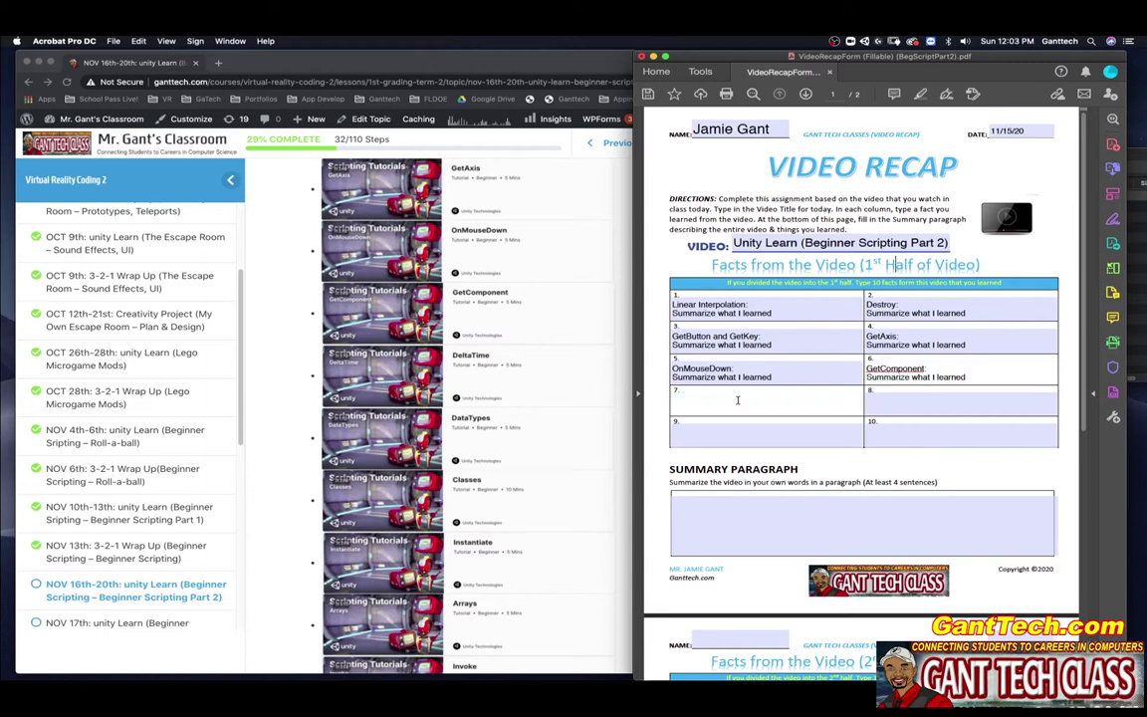
text(DeltaTi)
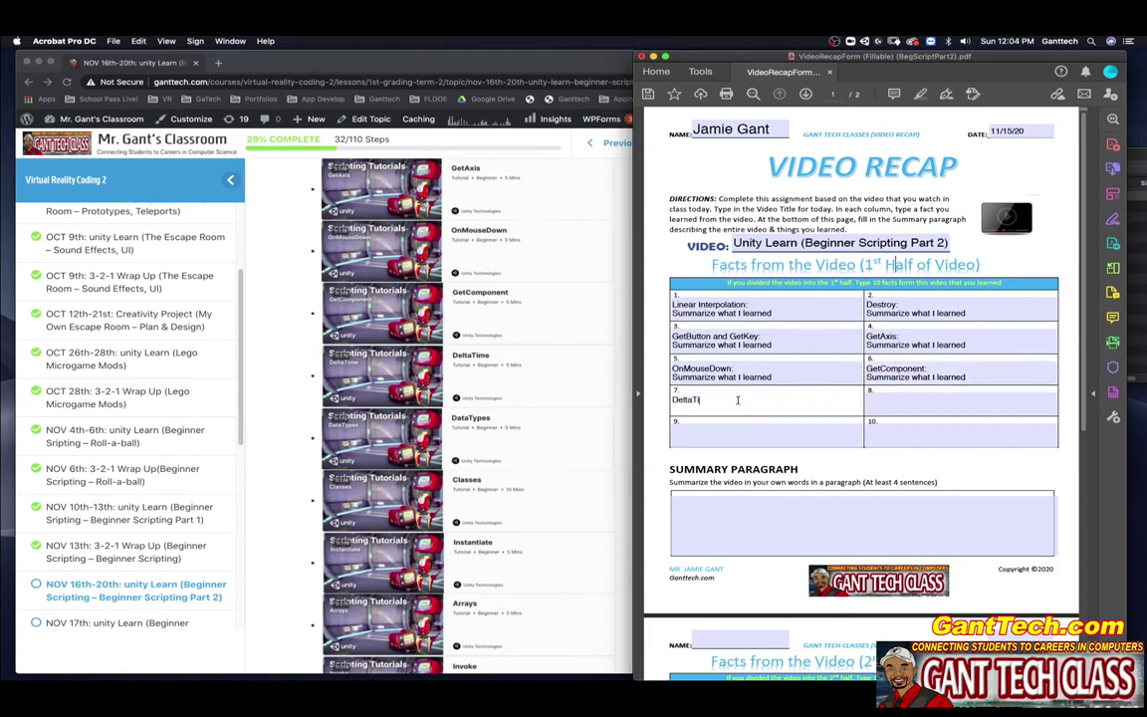
text(me:)
key(Return)
text(Summarize what I learned)
text(Da)
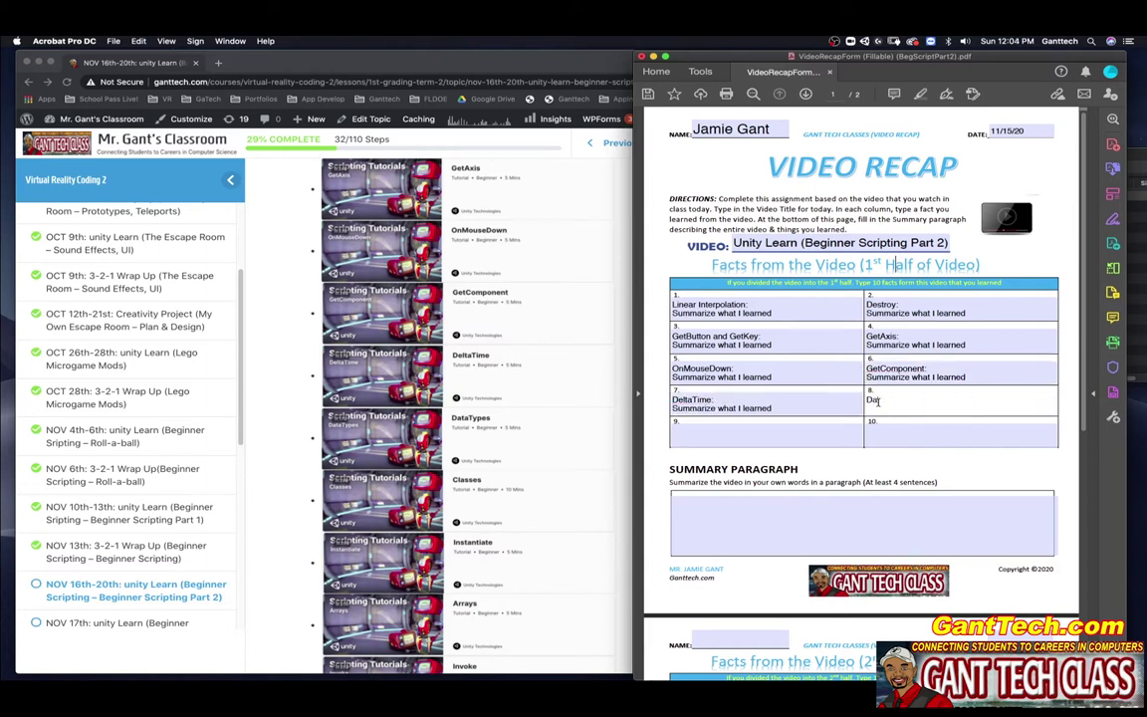
text(taTypes:)
text(Summarize what I learned)
Step: Add 'Classes:' and 'Instantiate:' as facts 9 and 10, then type the Summary paragraph placeholder
click(718, 429)
text(Classe)
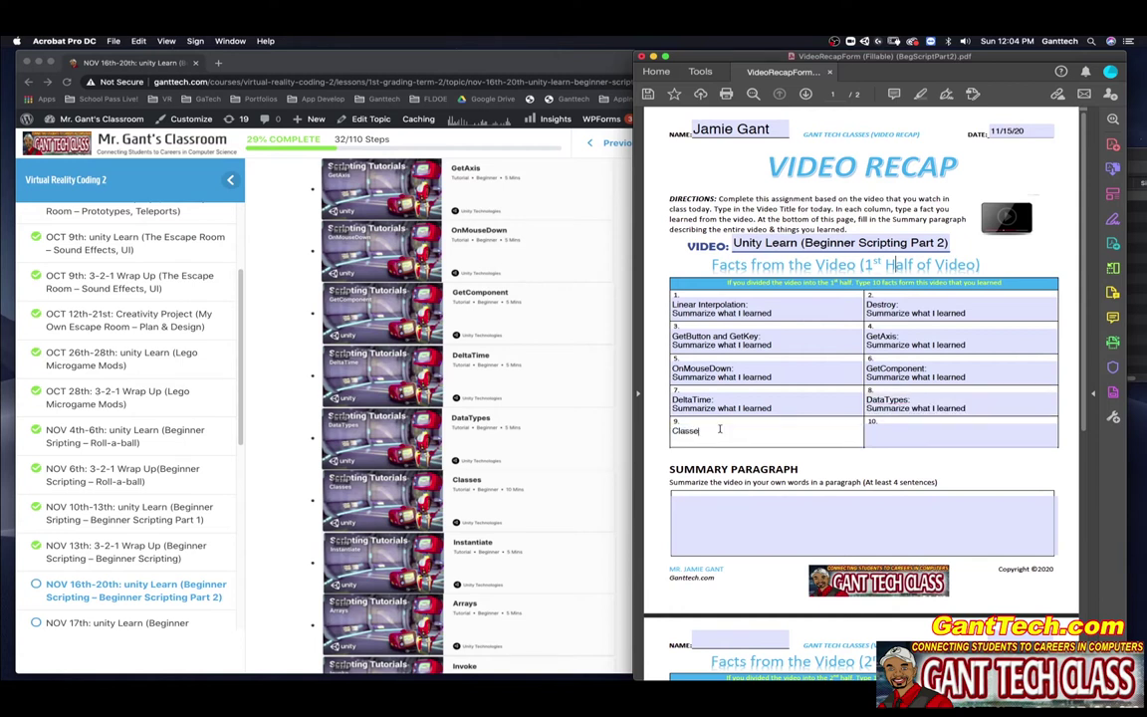
text(s:)
key(Return)
text(Summarize what I learned)
click(887, 430)
text(Inst)
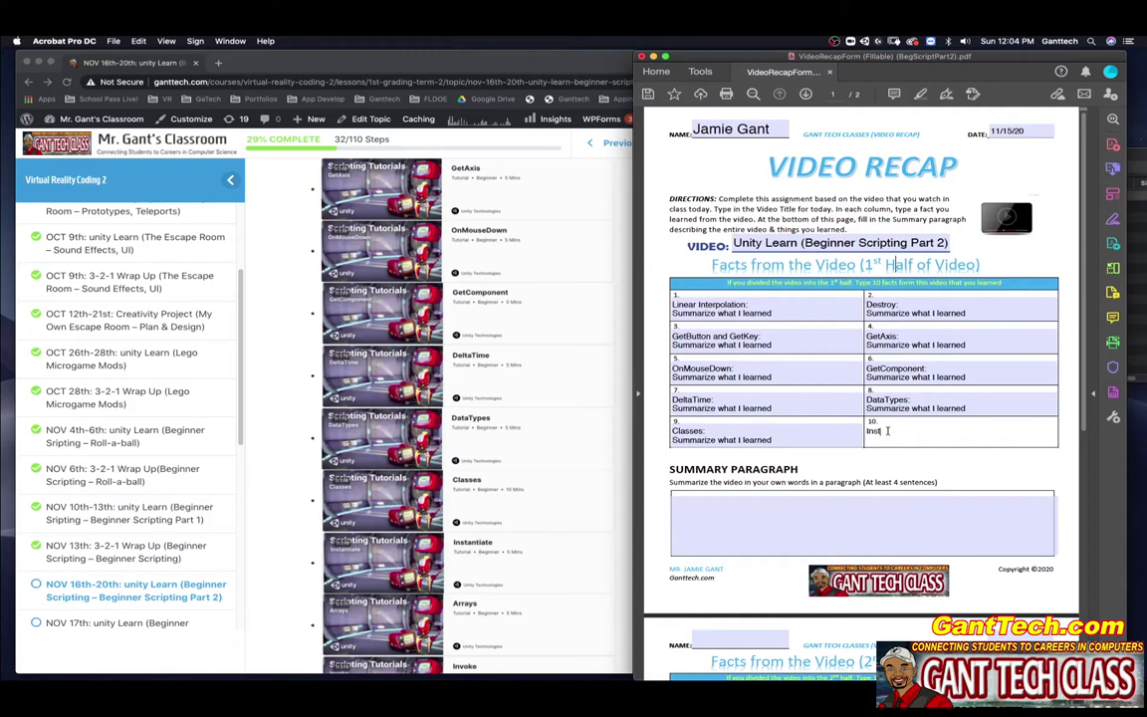
text(antiate:)
key(Return)
text(Summarize what I learned)
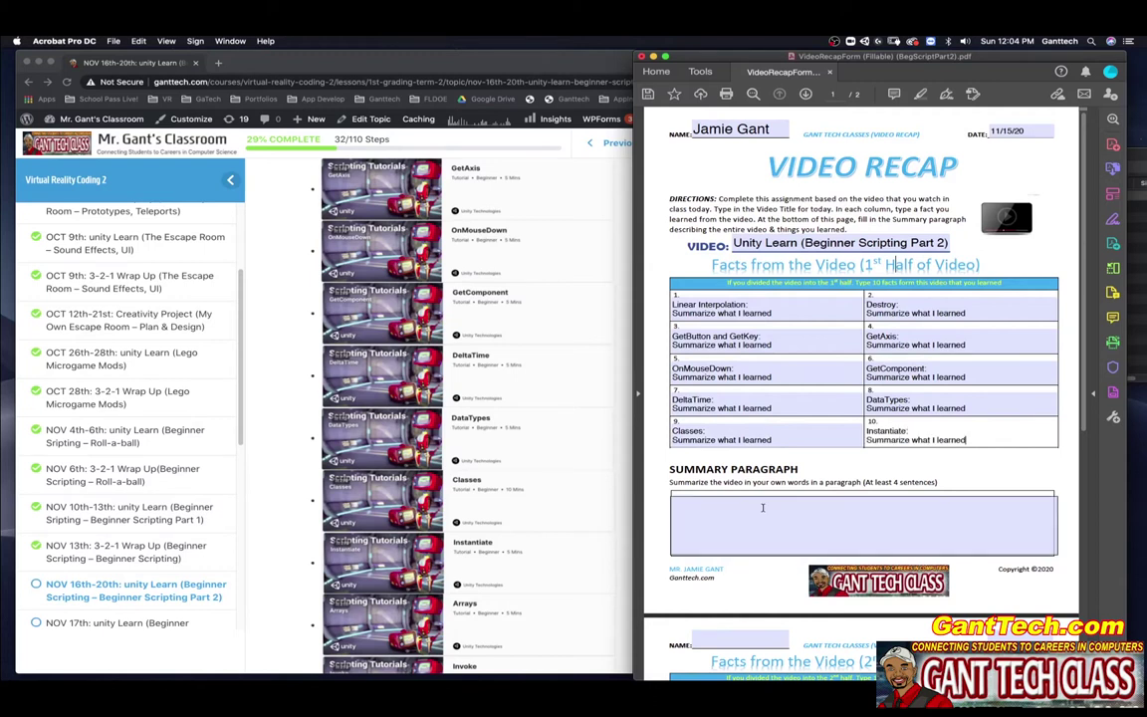
click(763, 508)
text(Summariz)
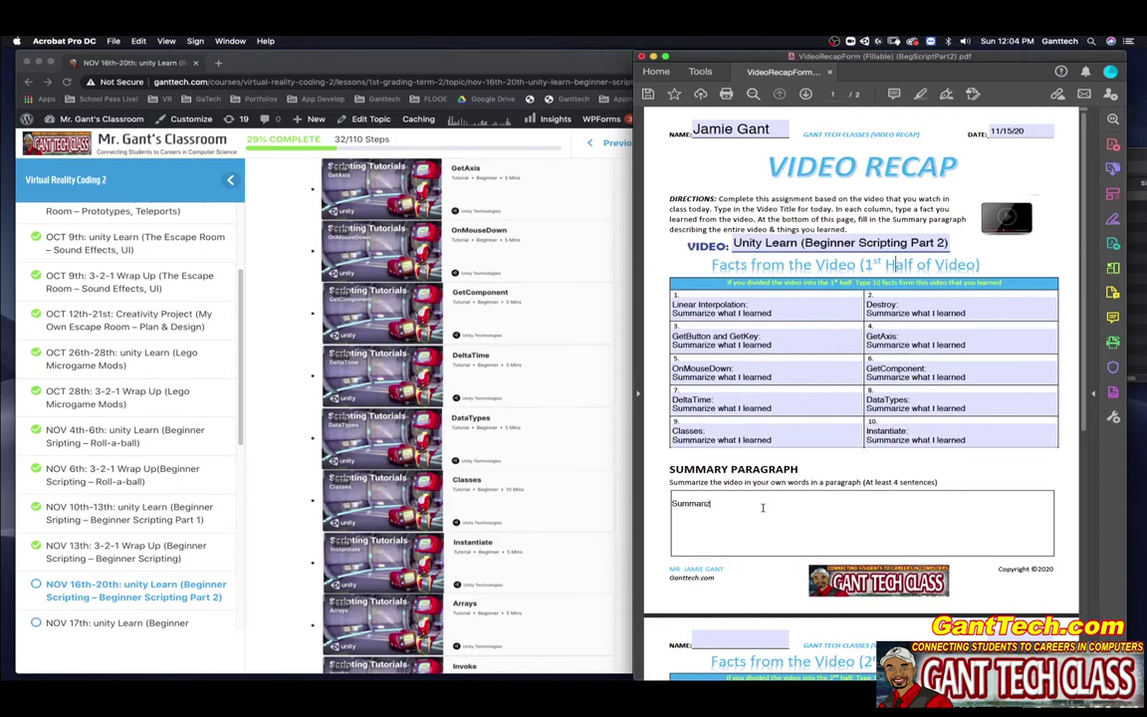
text(e all the videos and what you learned in the ass)
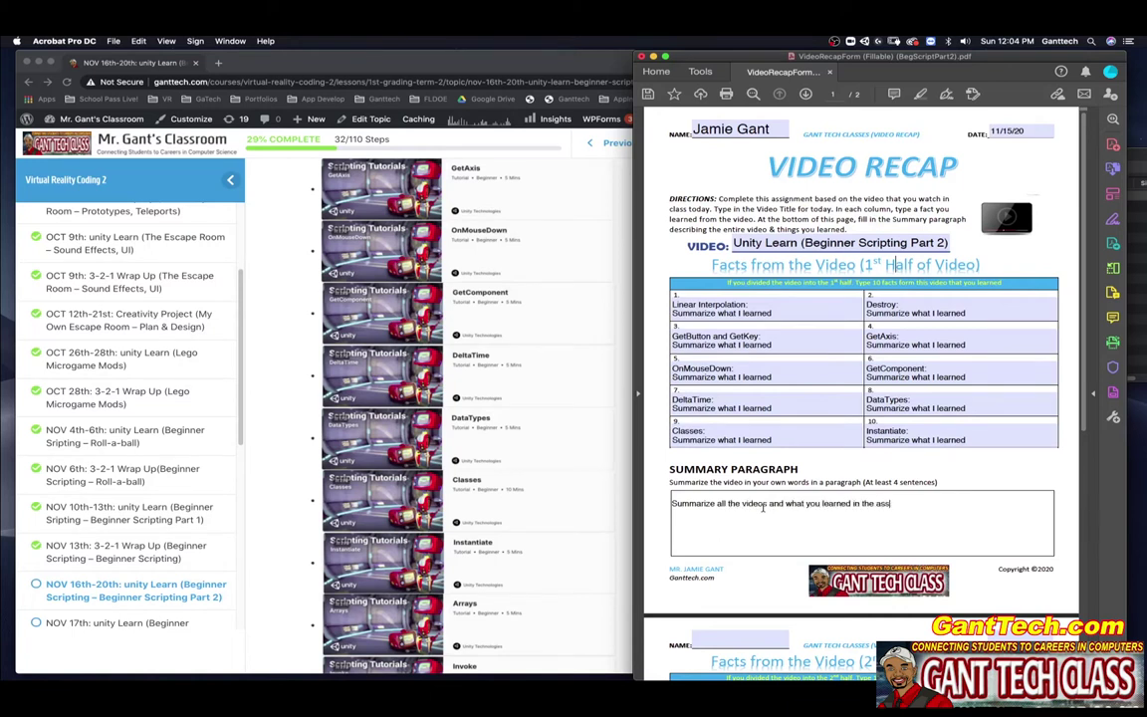
text(ignment here in at least 4 sentence)
Step: On page two, enter 'Arrays' and 'Invoke' in the first two fact boxes with the pasted summary line
scroll(763, 506, down, 10)
scroll(531, 418, down, 2)
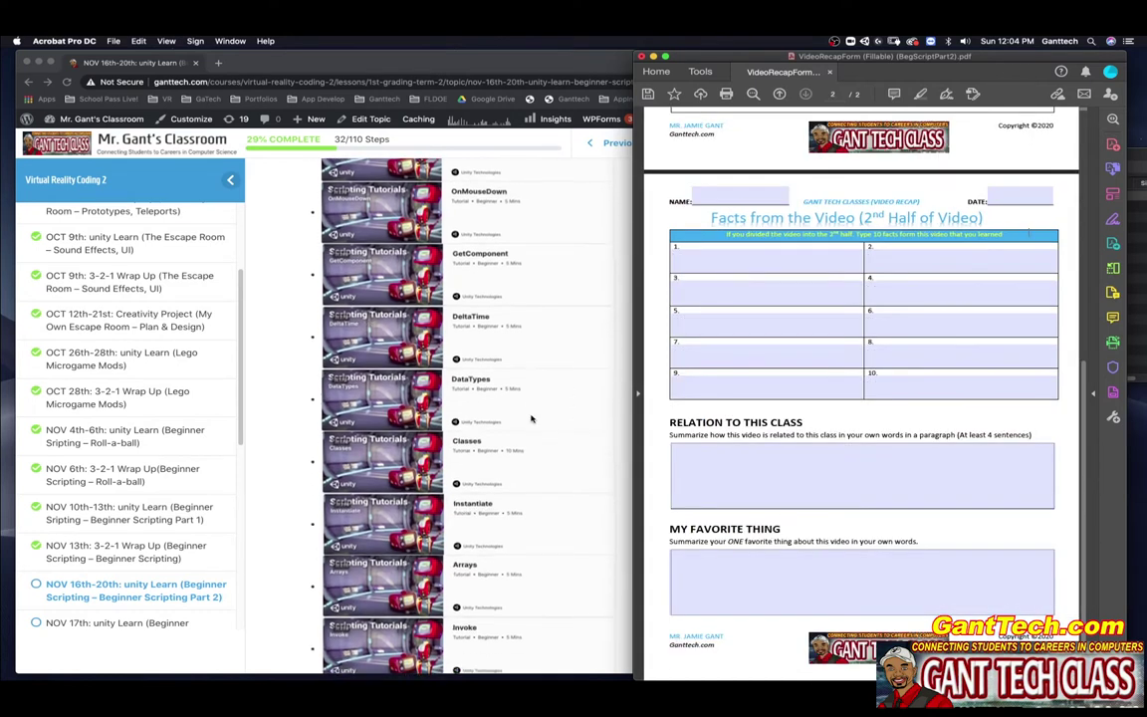
scroll(757, 428, up, 12)
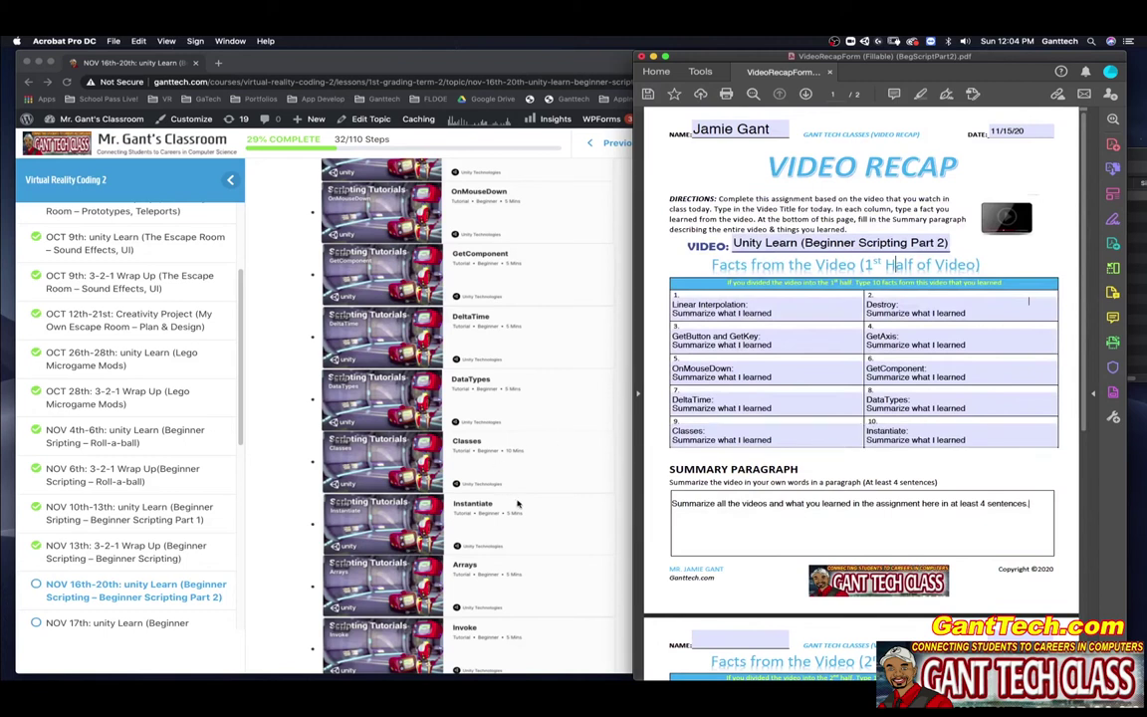
scroll(517, 504, down, 5)
scroll(753, 497, down, 10)
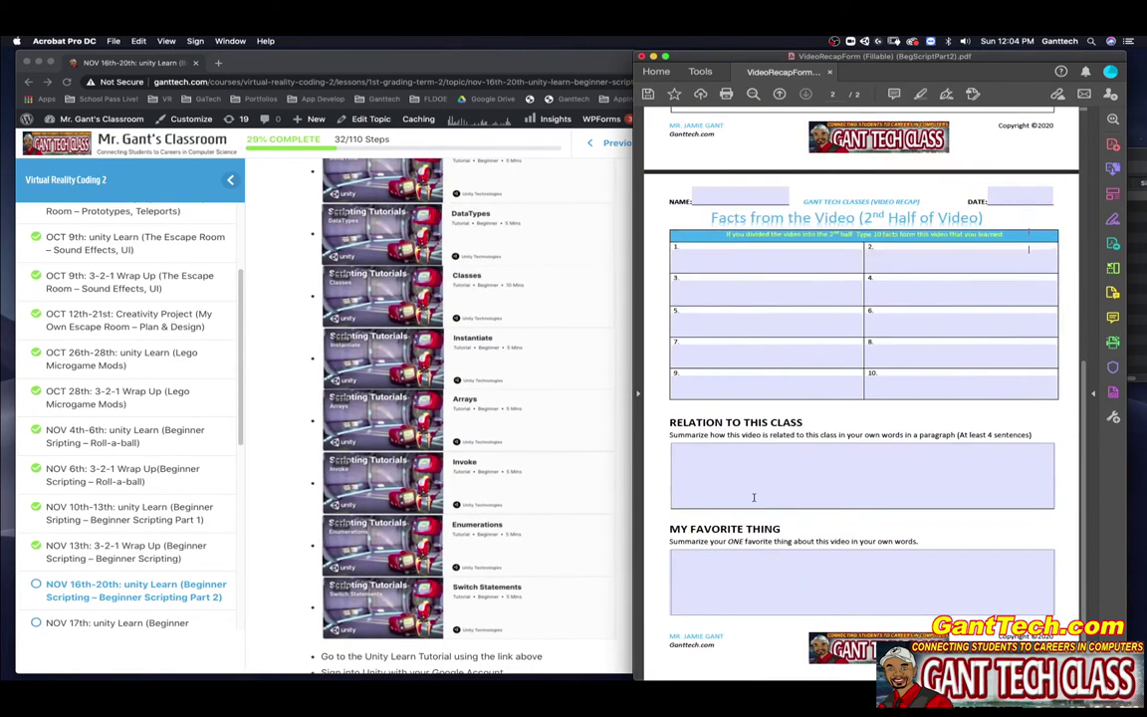
click(697, 256)
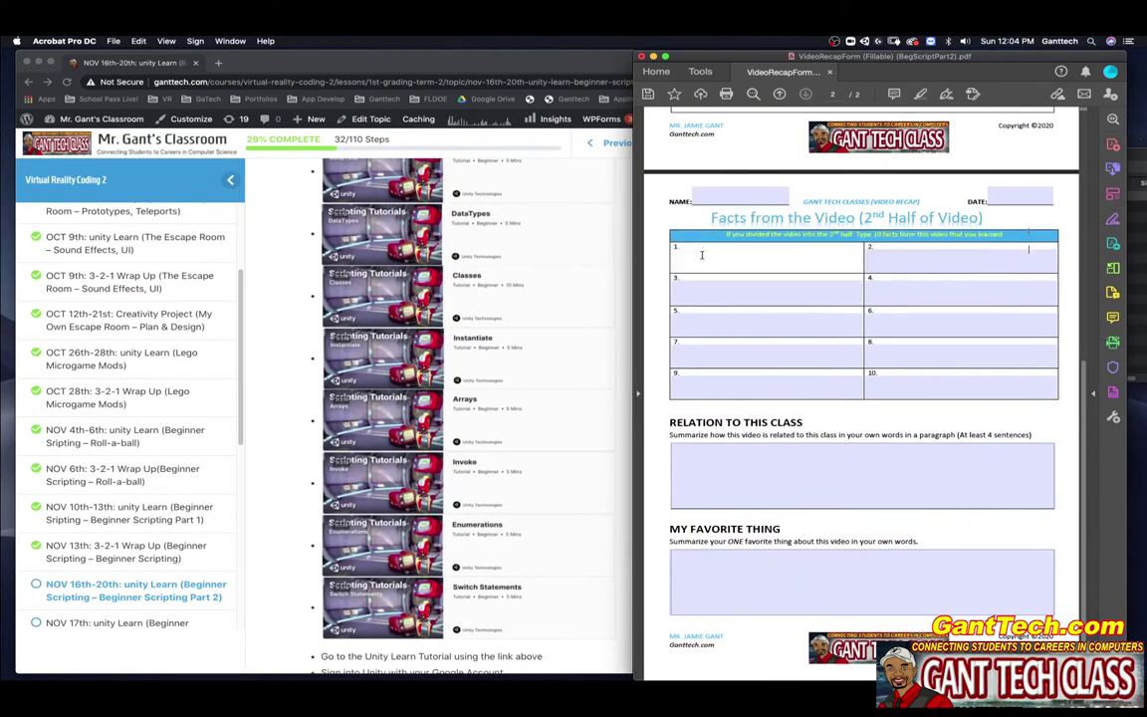
text(Arrays:)
text(: Summarize what I learned)
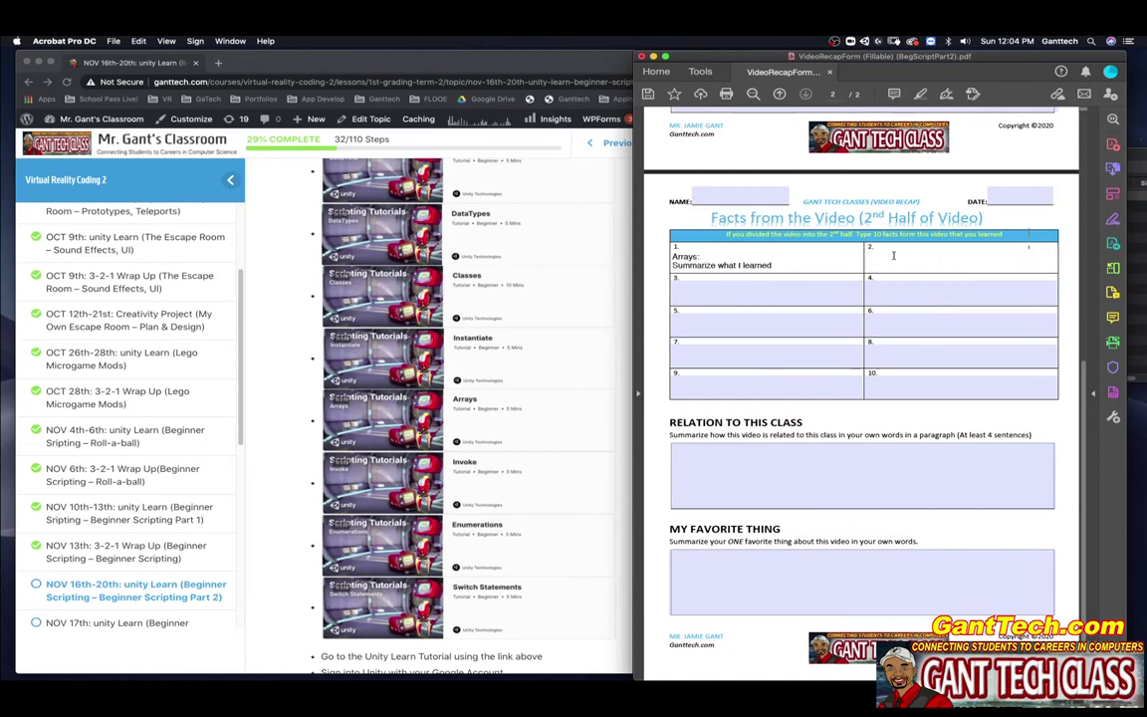
click(894, 256)
text(Invoke:)
text(: Summarize what I learned)
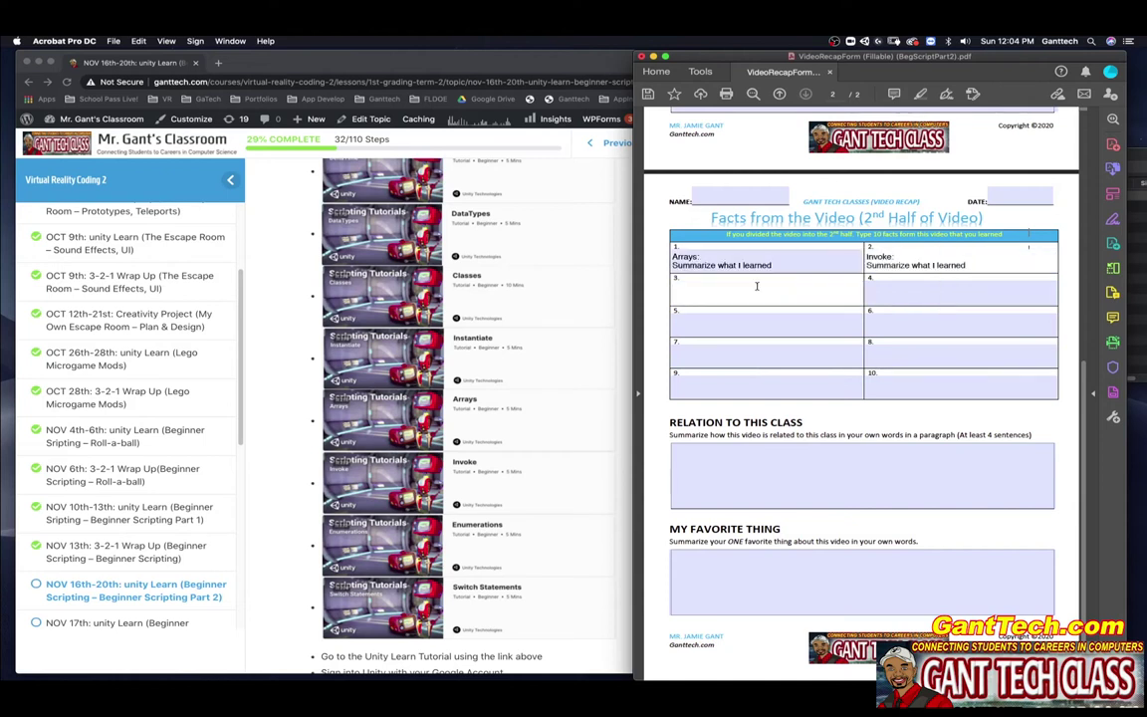
Step: Enter 'Enumerations' and 'Switch Statements:' in the third and fourth fact boxes with the summary line
click(757, 287)
text(Enumerations:)
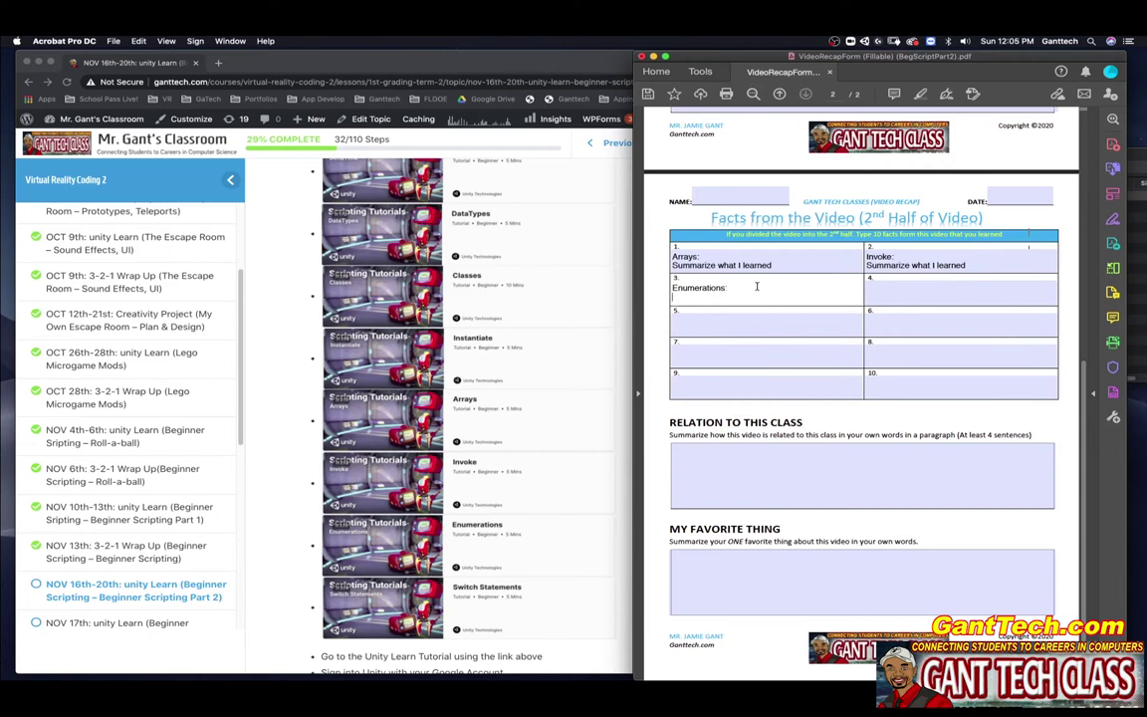
text(Summarize what I learned)
click(885, 287)
text(Switch St)
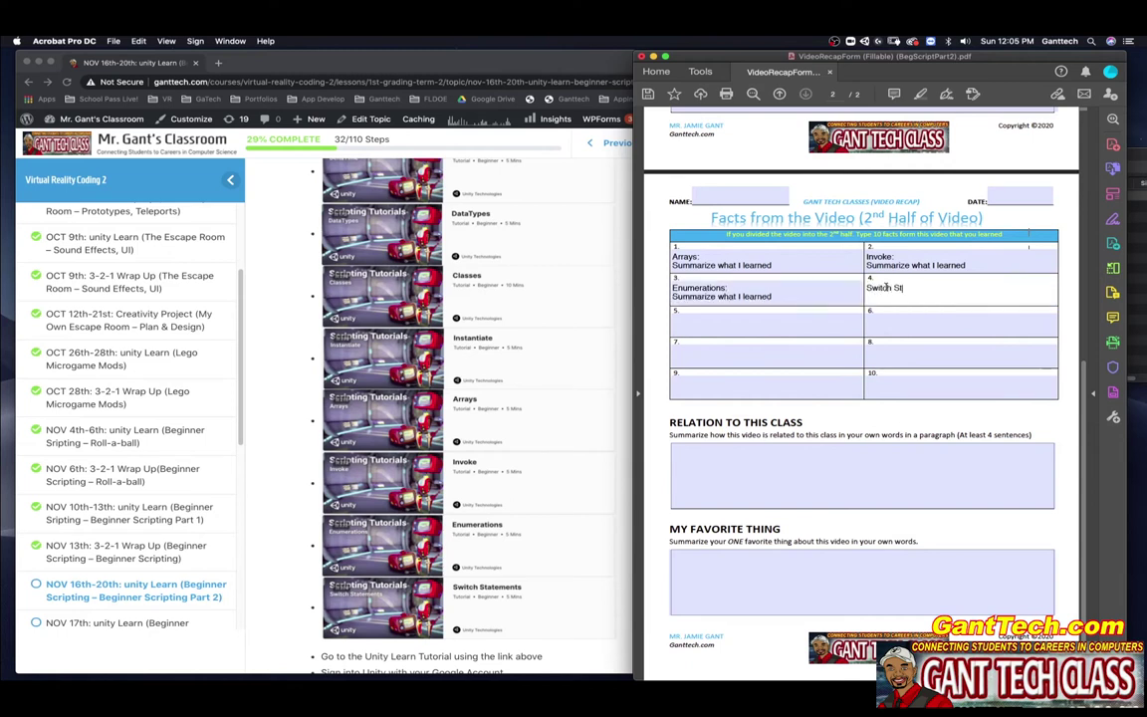
text(atements:)
text(Summarize what I learned)
Step: Type placeholders 'Relation to c' and 'Your favorite thing you learned.' in the Relation and Favorite Thing boxes
click(768, 360)
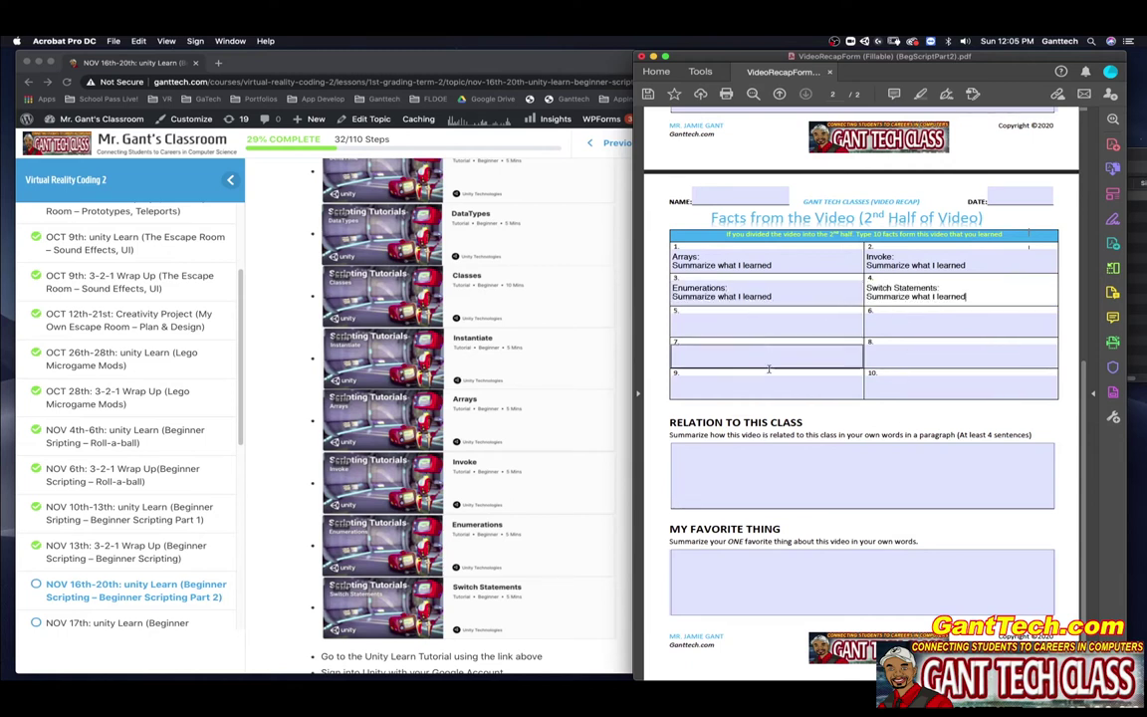
click(719, 464)
text(Relati)
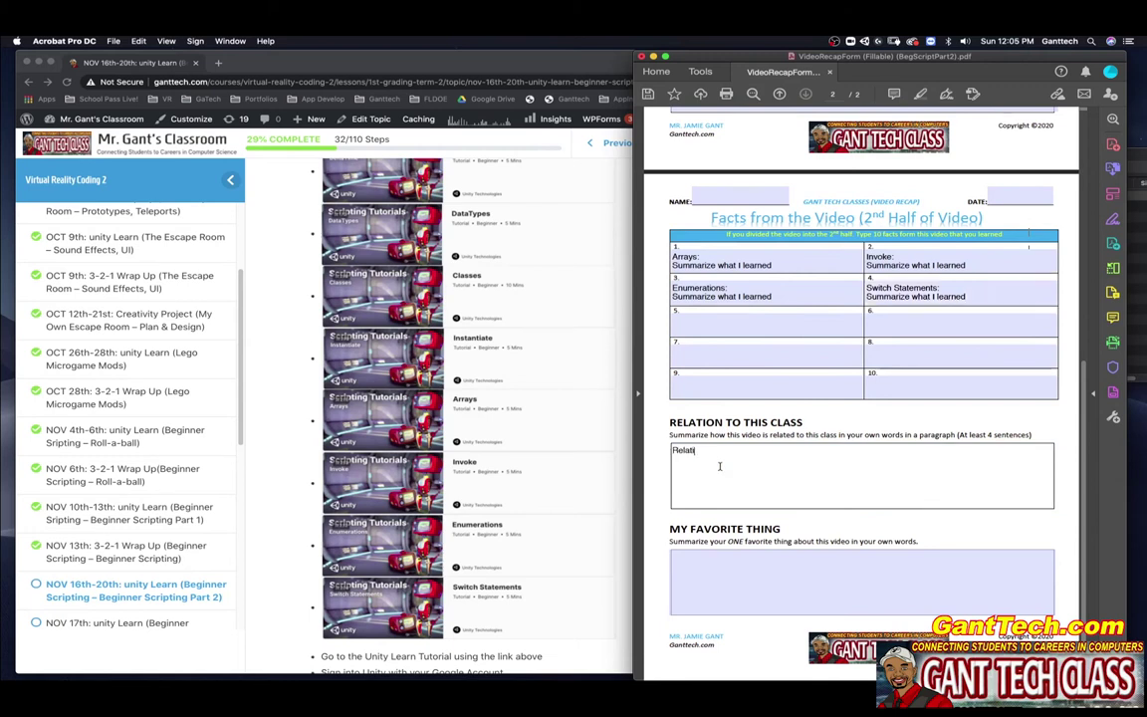
text(on to class)
click(725, 571)
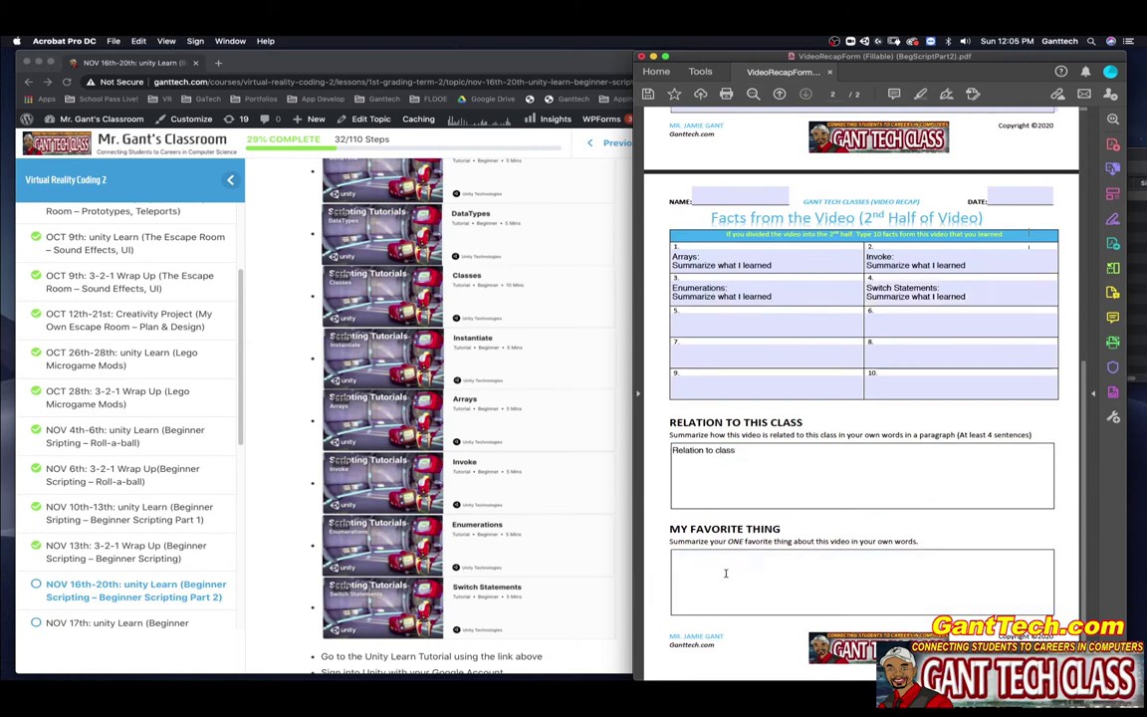
text(Yo)
text(ur favori)
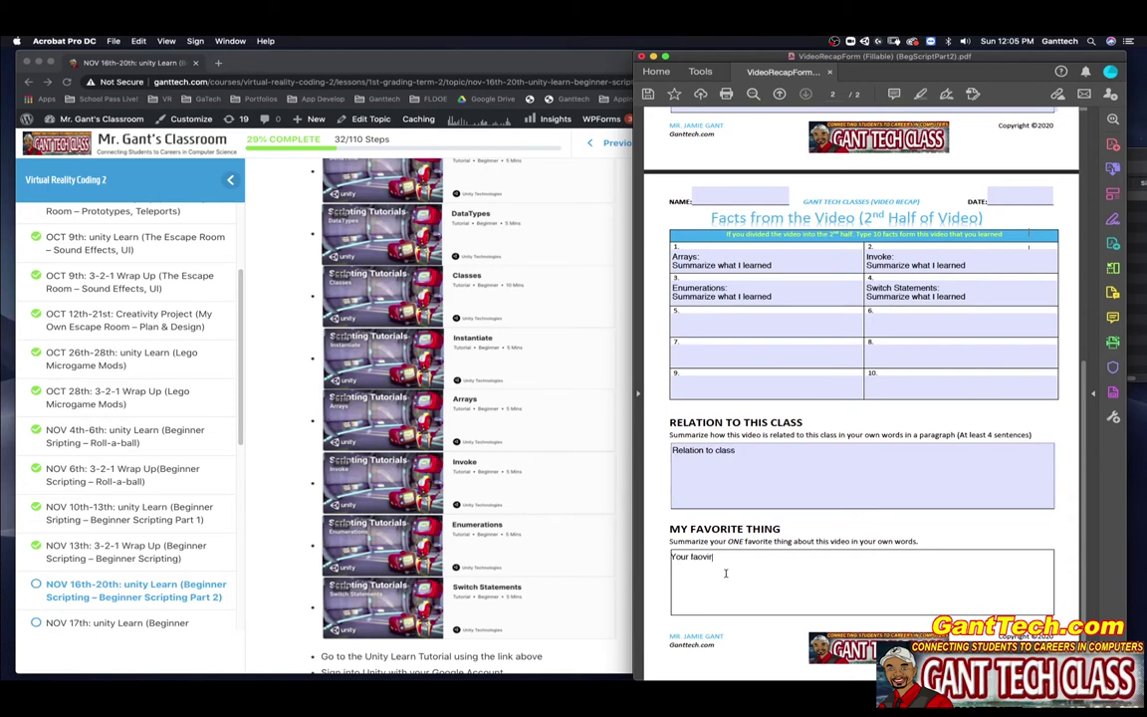
text(te thing you learned.)
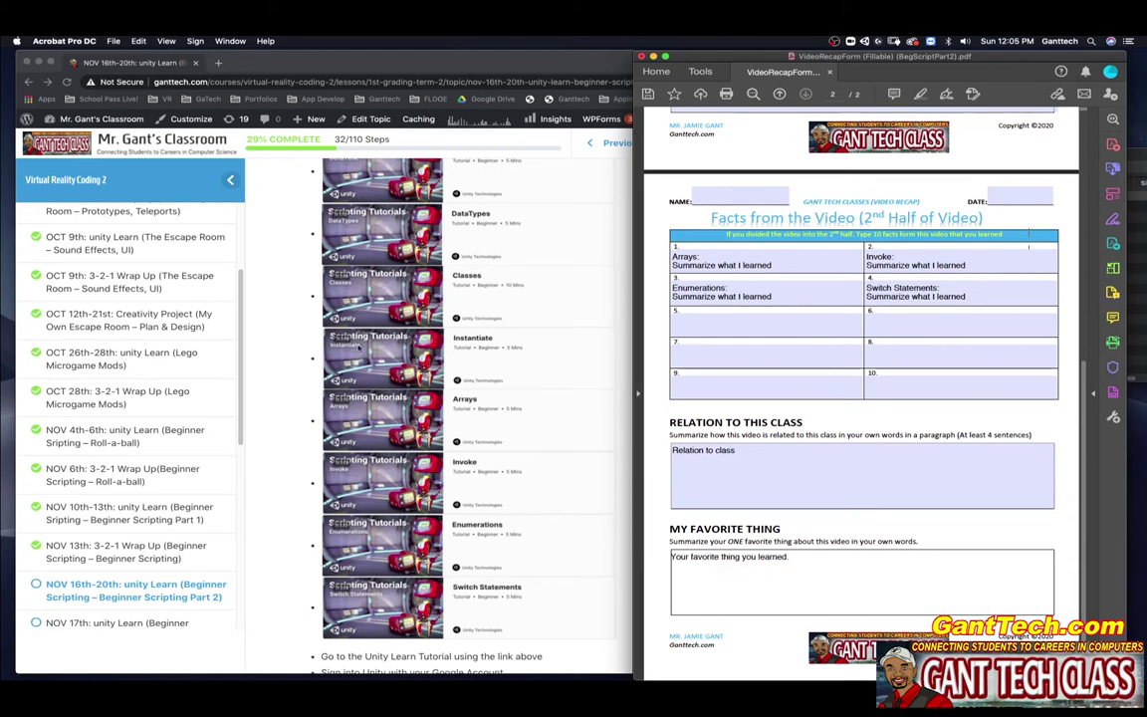
click(358, 347)
Step: Review the GetButton and GetKey tutorial's video and KeyInput/ButtonInput scripts, then return to the recap form
scroll(363, 346, up, 5)
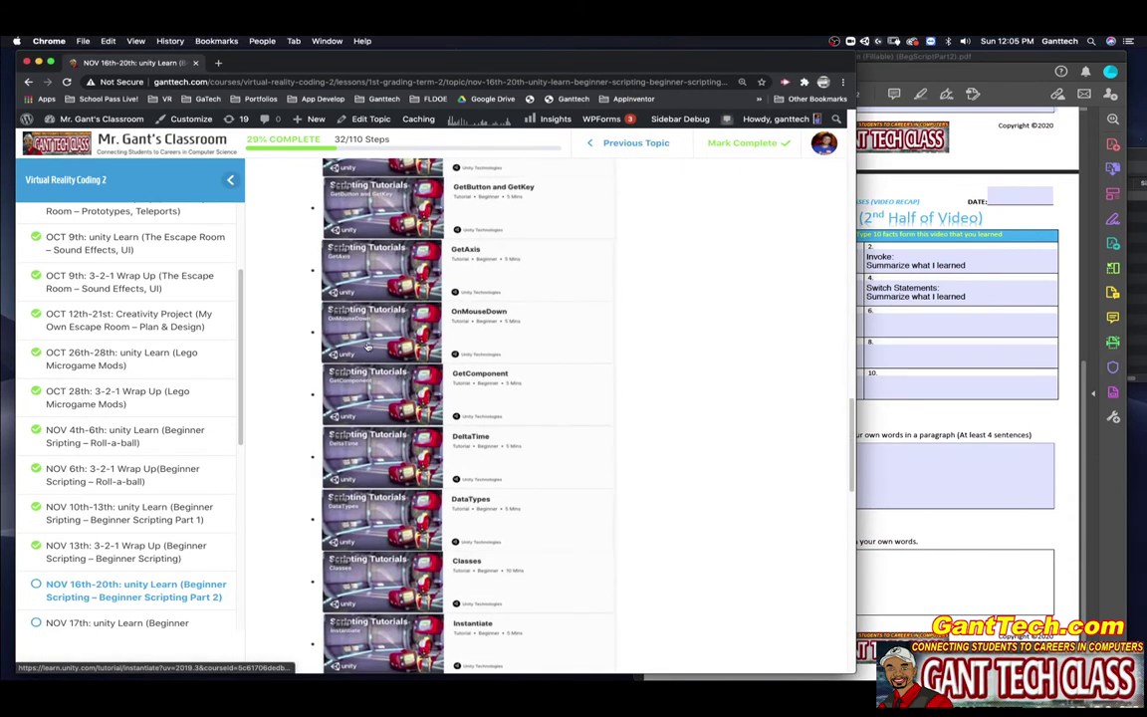
scroll(367, 345, up, 1)
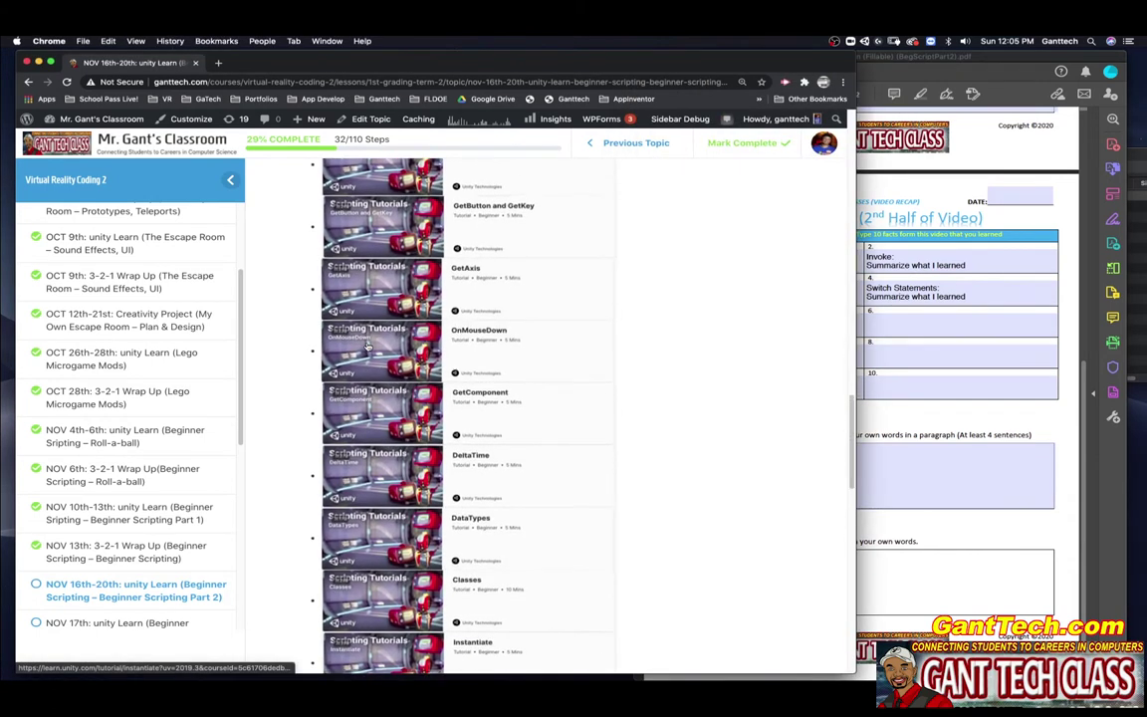
click(471, 234)
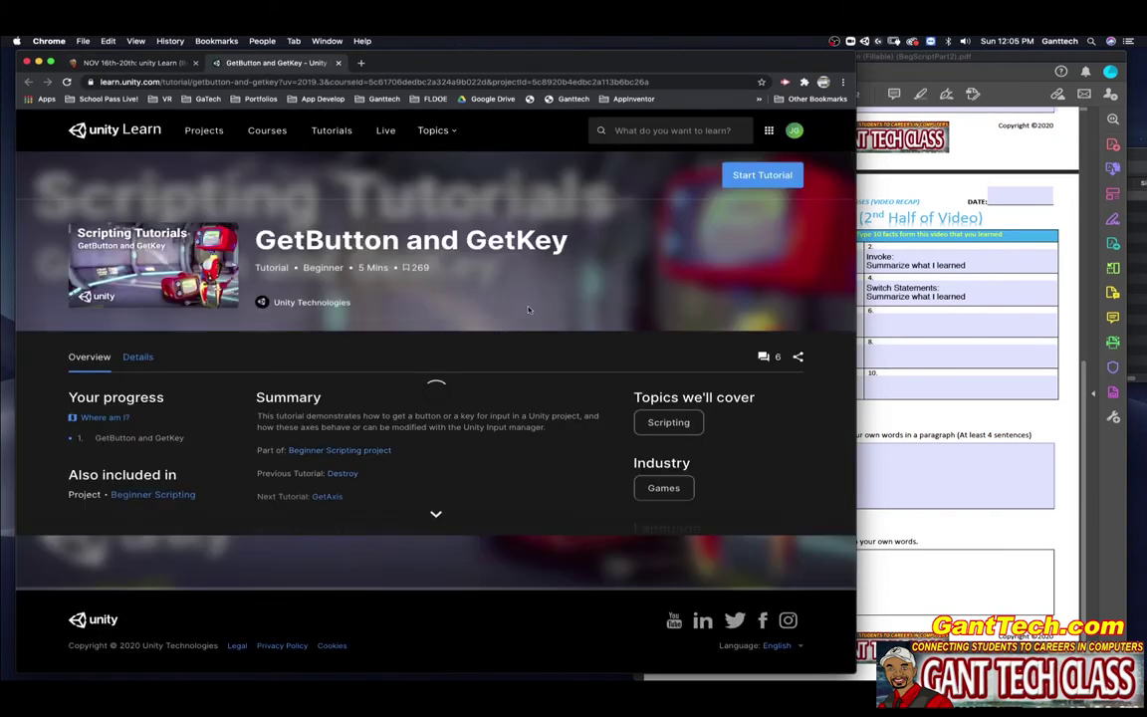
scroll(418, 328, down, 5)
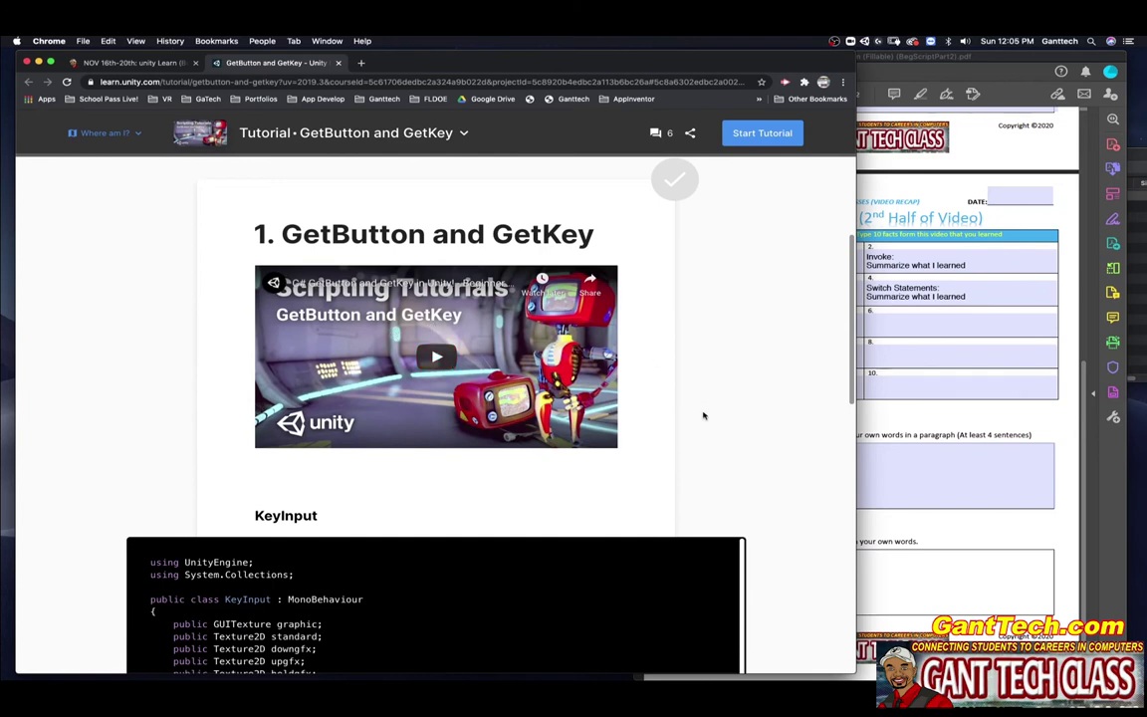
scroll(703, 416, down, 5)
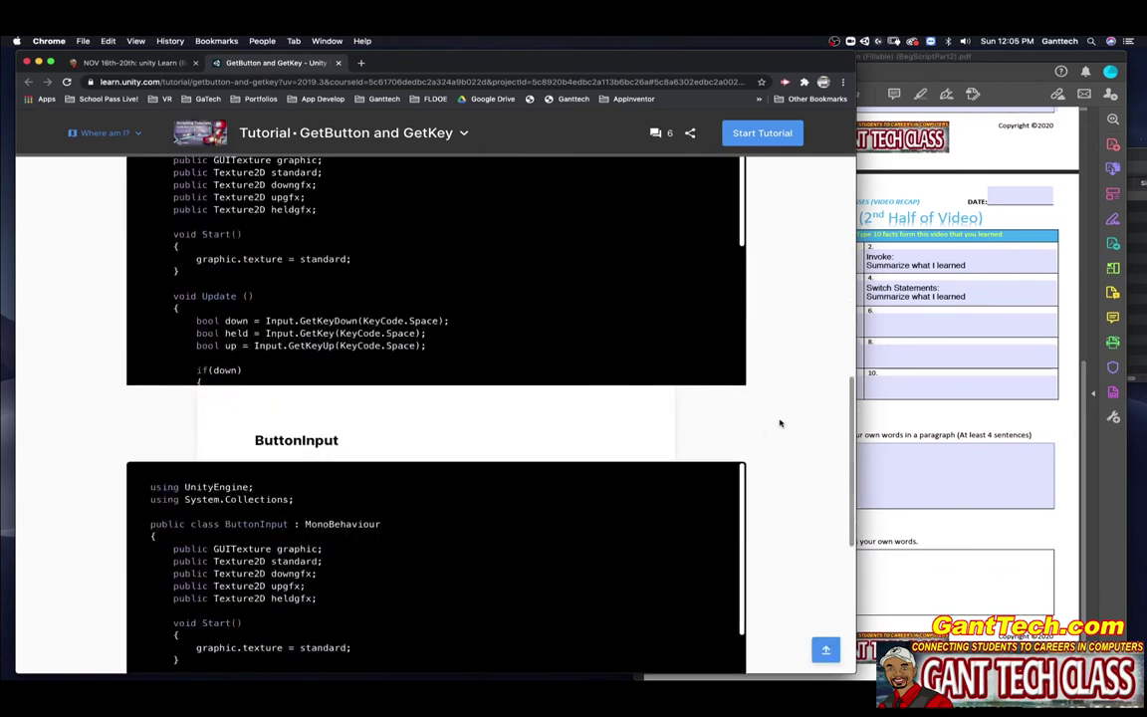
scroll(781, 422, down, 5)
scroll(781, 422, up, 6)
scroll(779, 422, up, 2)
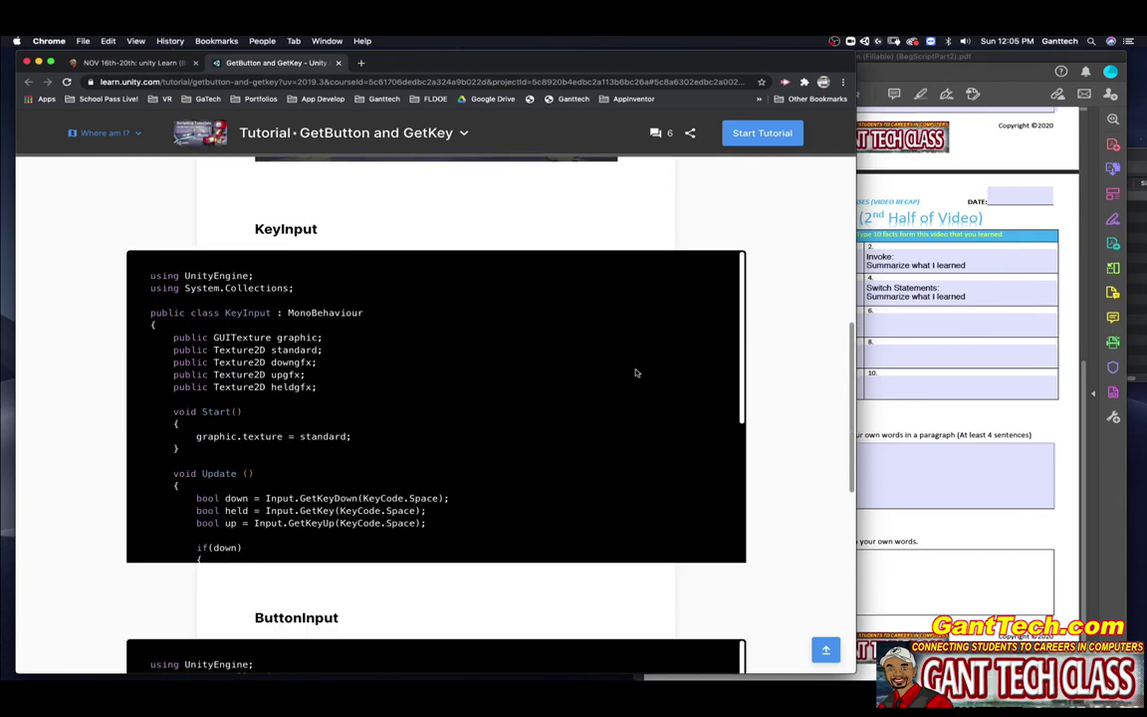
scroll(819, 341, up, 5)
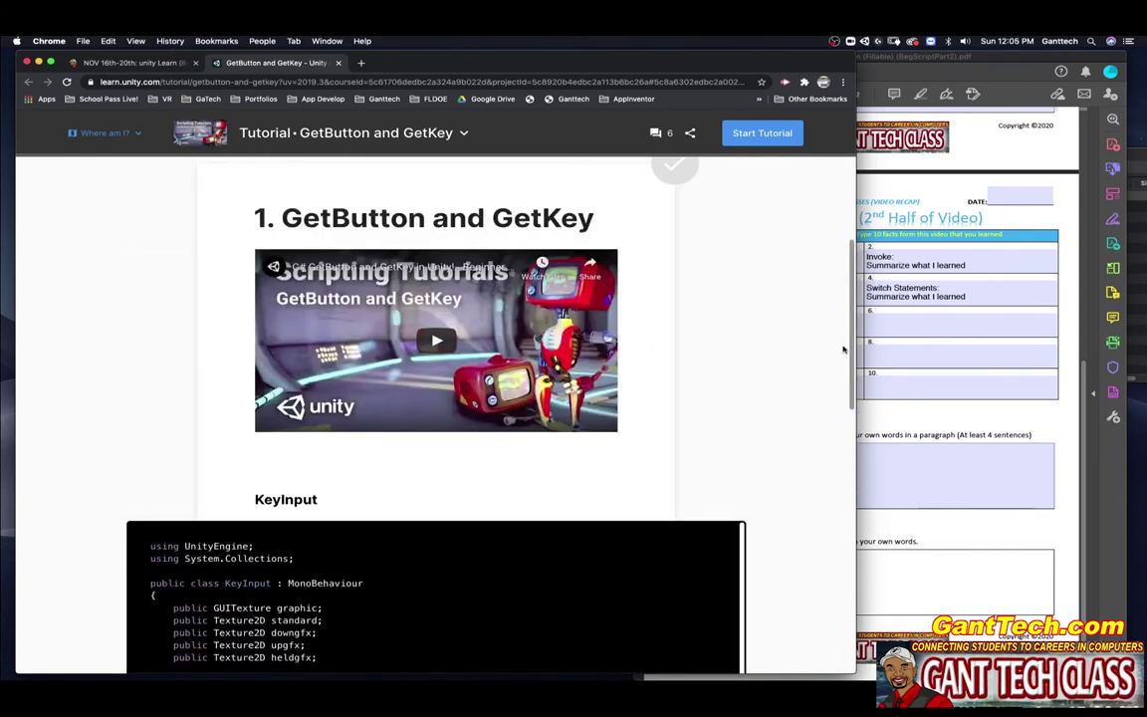
click(872, 348)
scroll(833, 396, up, 5)
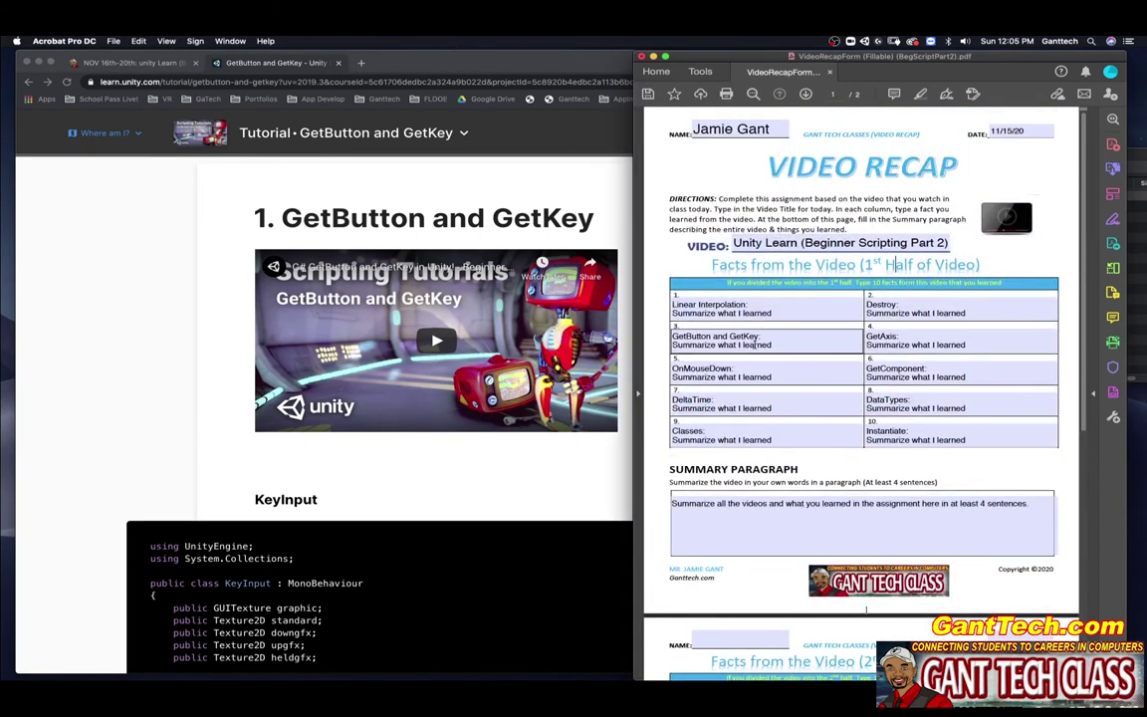
drag(772, 345, 676, 355)
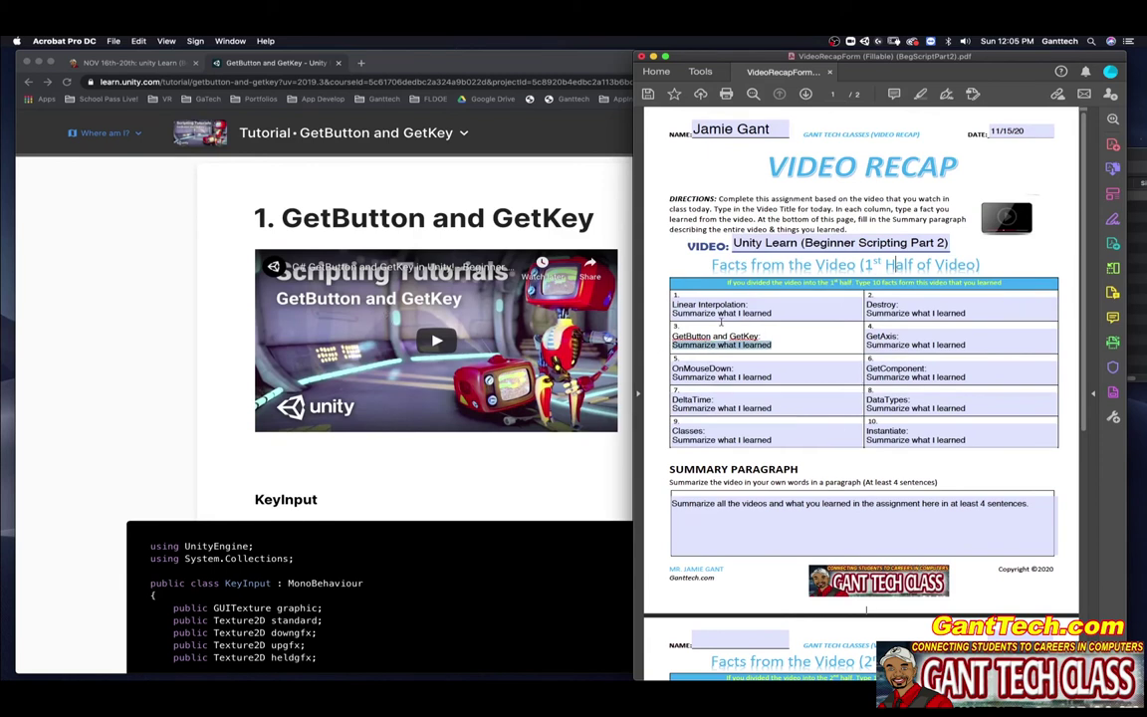
scroll(700, 340, down, 5)
scroll(700, 344, down, 8)
Step: Scroll the lesson page down to the Example Assignment images of both completed Video Recap pages
click(129, 62)
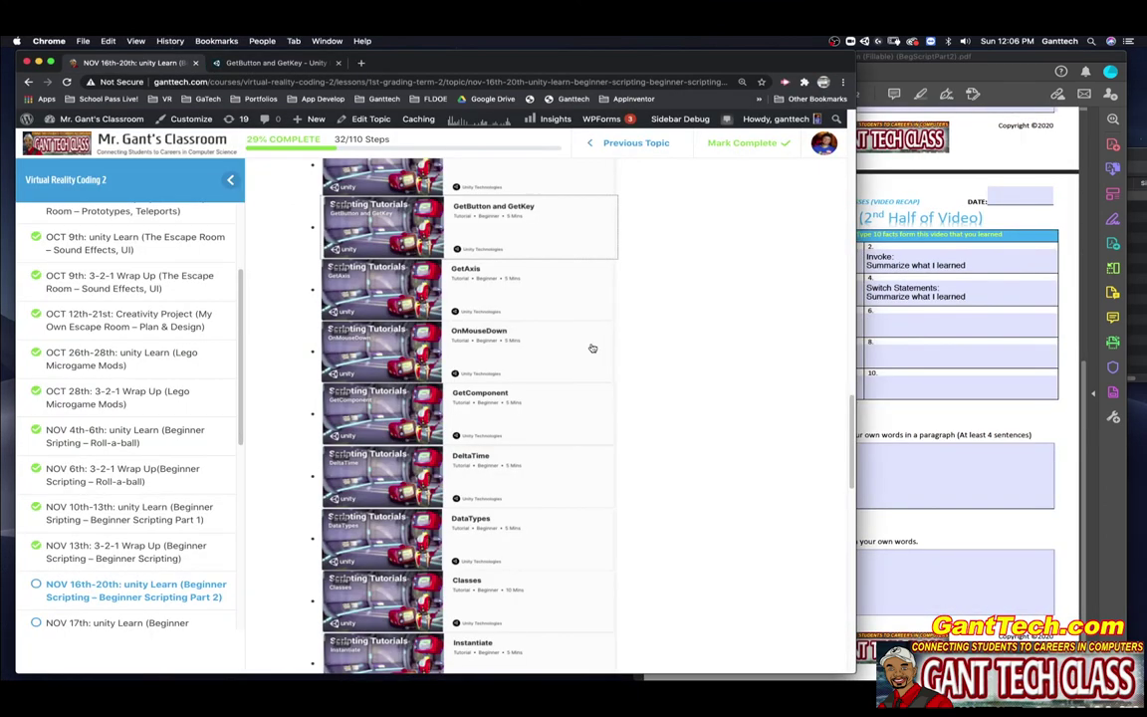
scroll(634, 375, down, 10)
scroll(634, 375, down, 5)
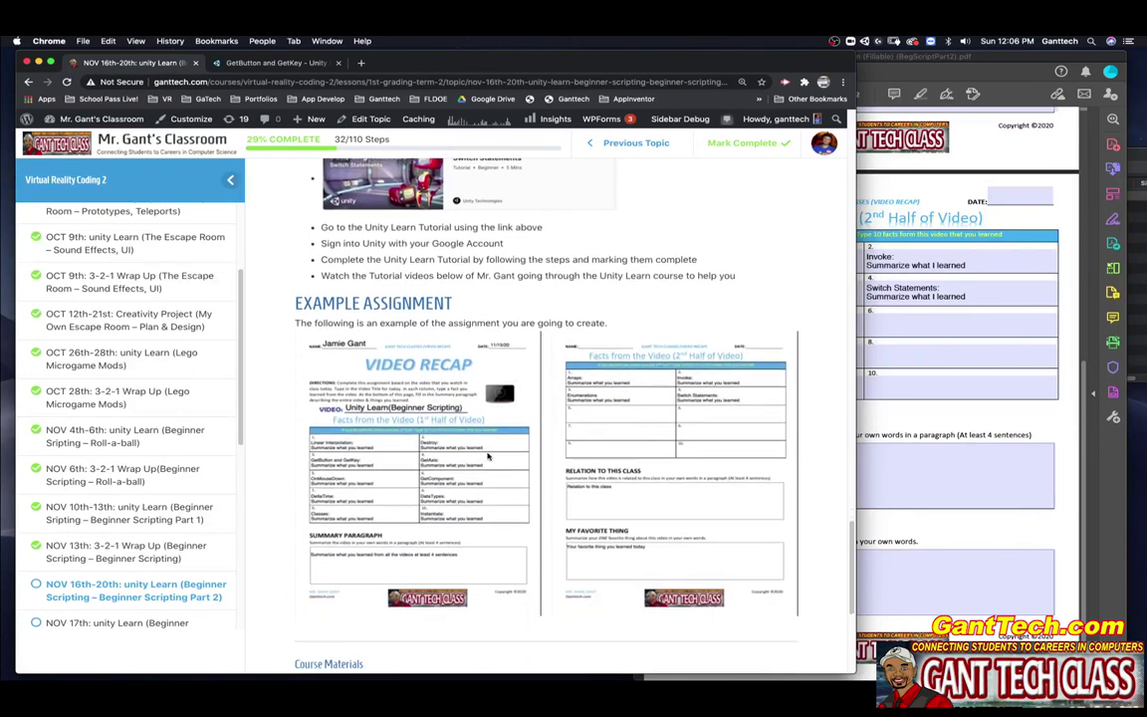
scroll(626, 441, down, 2)
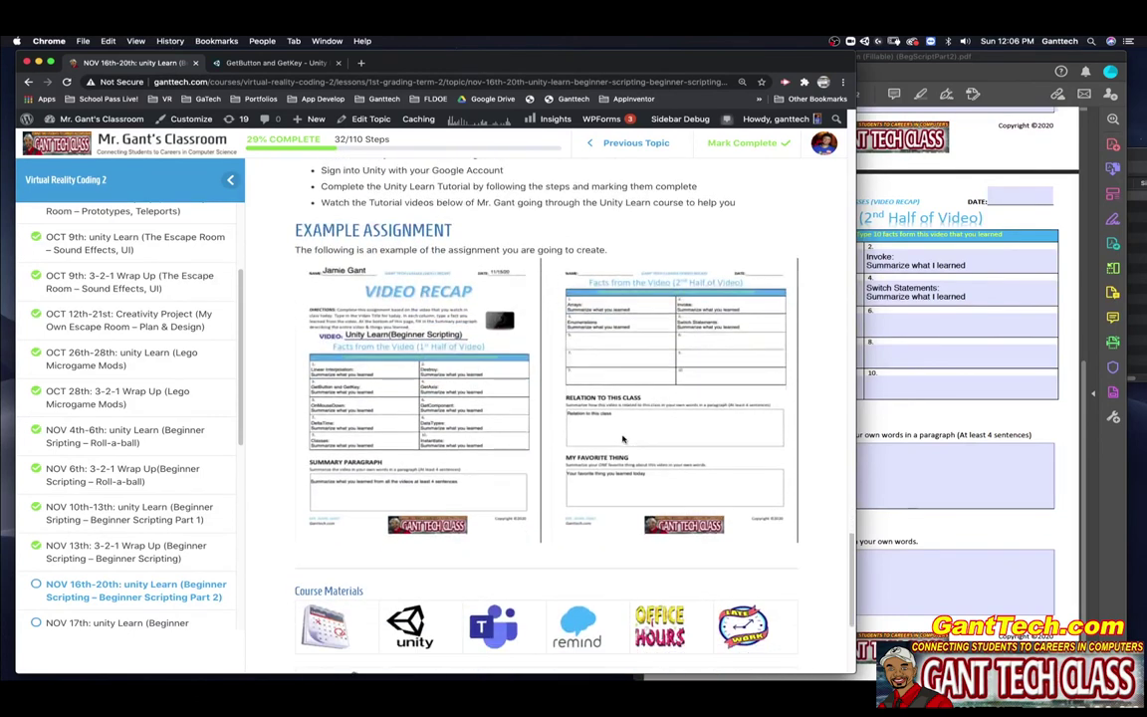